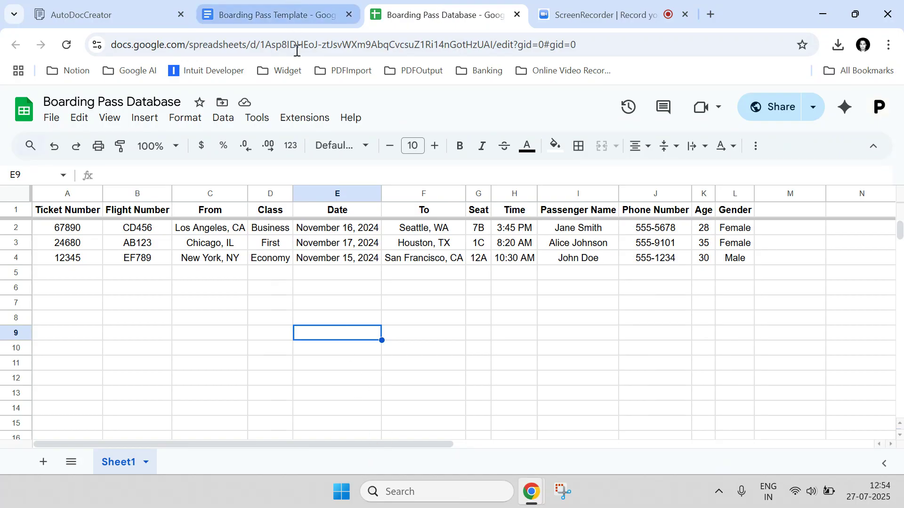
# Switch to the Boarding Pass Template document and scroll to its top.
pyautogui.click(283, 14)
pyautogui.scroll(15, 341, 300)
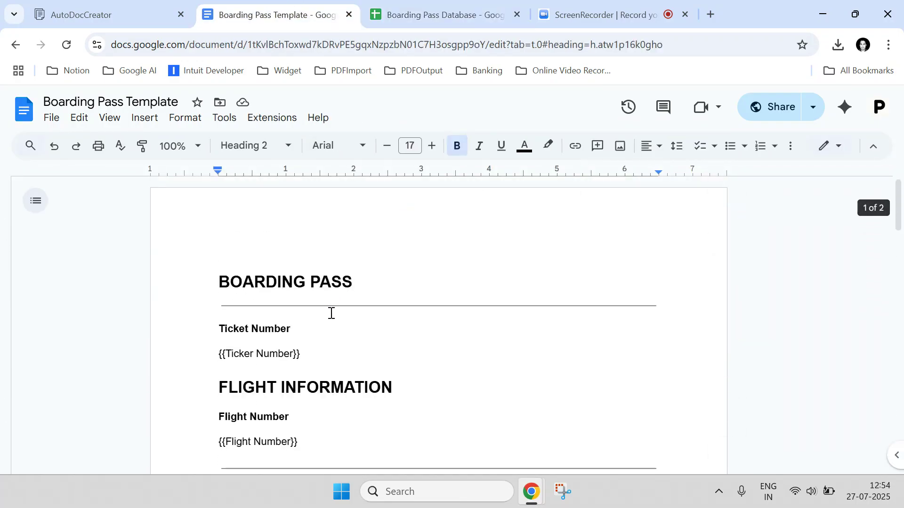
# Correct the misspelled {{Ticker Number}} placeholder so it reads {{Ticket Number}}.
pyautogui.click(251, 354)
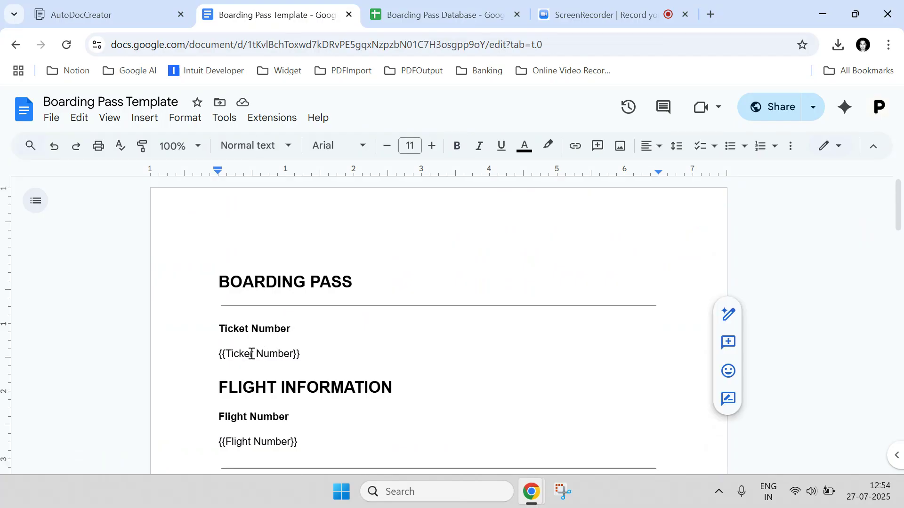
pyautogui.press('BackSpace')
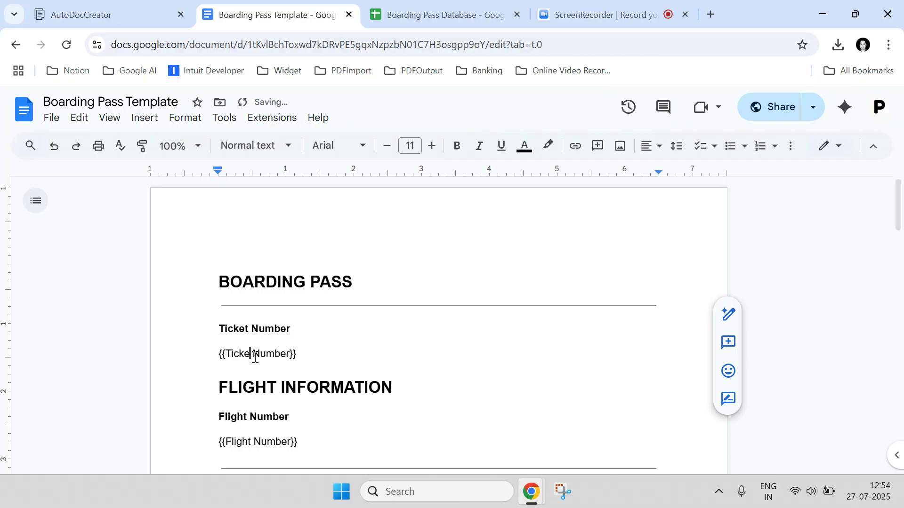
pyautogui.write('t')
# Inspect the From, Class and Ticket Number placeholders, then go back to the Database sheet.
pyautogui.scroll(-2, 288, 350)
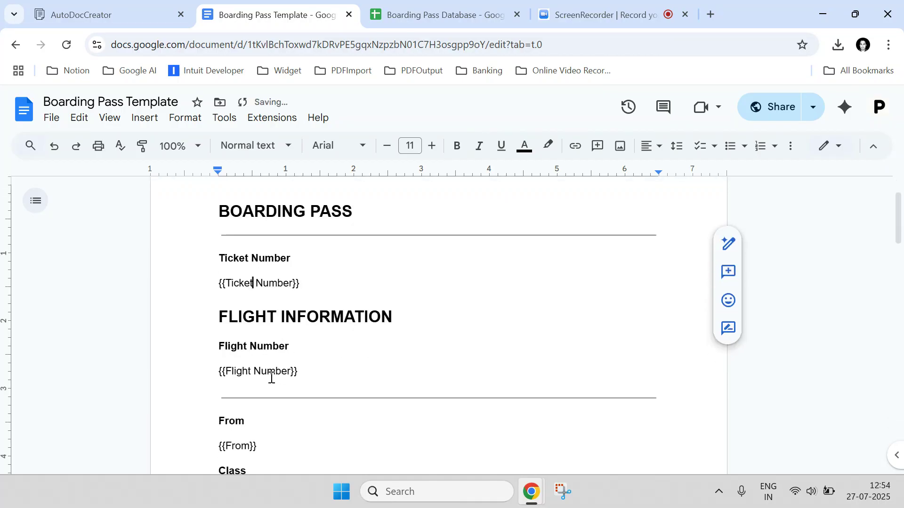
pyautogui.scroll(-2, 266, 377)
pyautogui.doubleClick(241, 378)
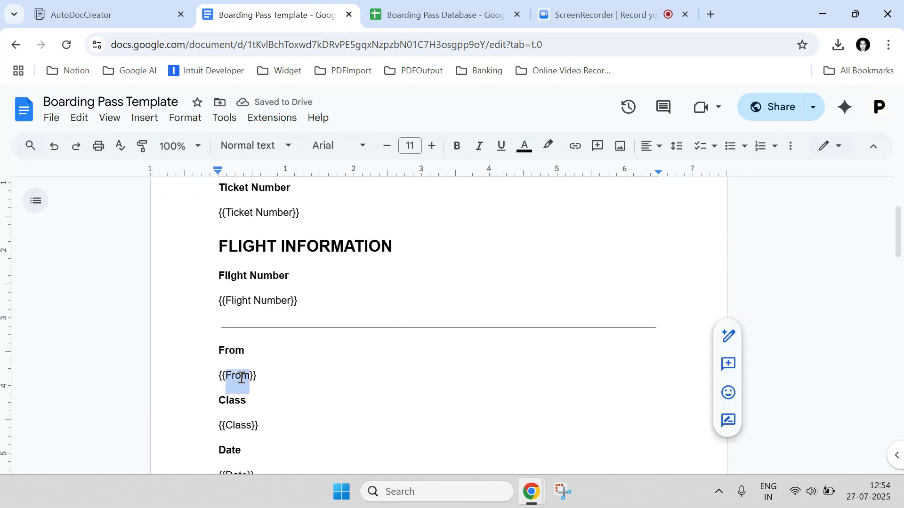
pyautogui.doubleClick(233, 427)
pyautogui.scroll(-10, 236, 383)
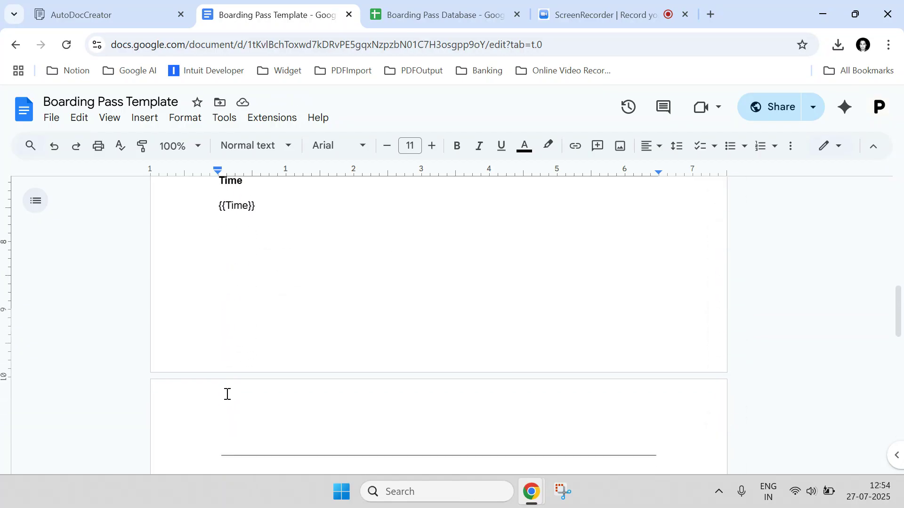
pyautogui.scroll(10, 228, 395)
pyautogui.scroll(4, 233, 386)
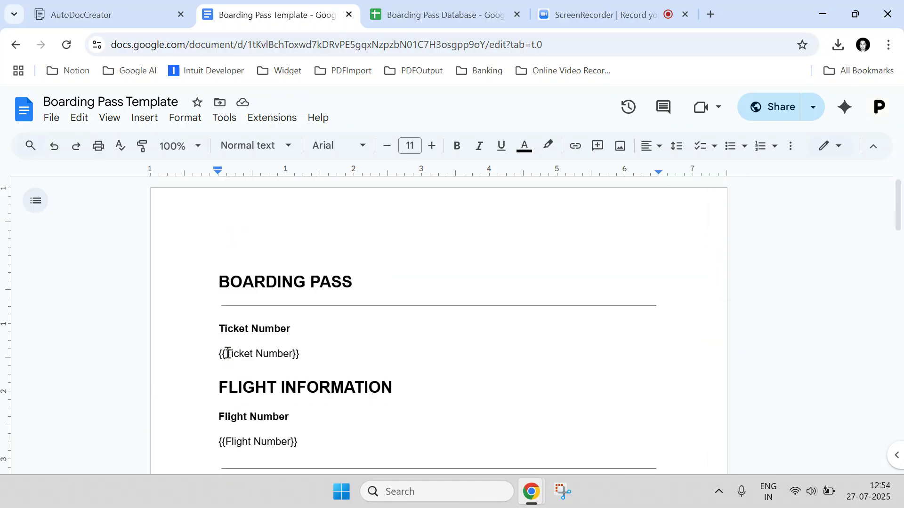
pyautogui.moveTo(228, 353); pyautogui.dragTo(289, 353)
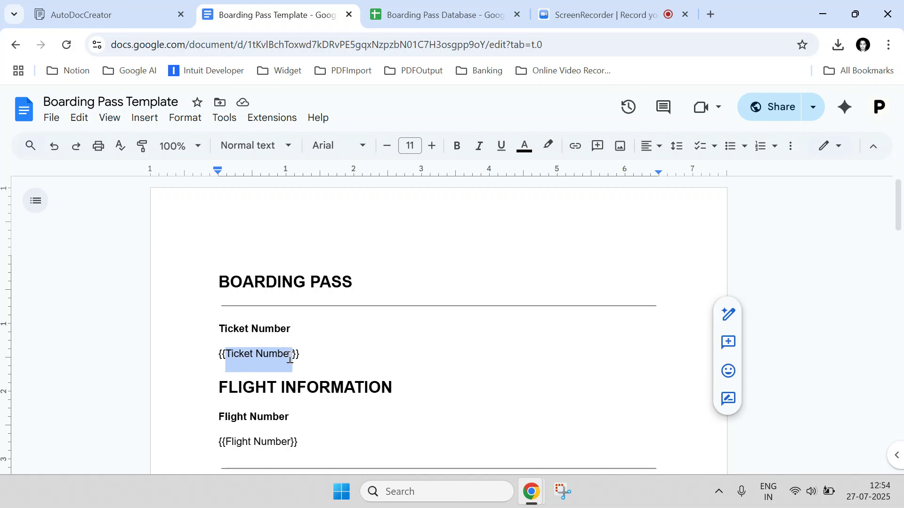
pyautogui.click(438, 14)
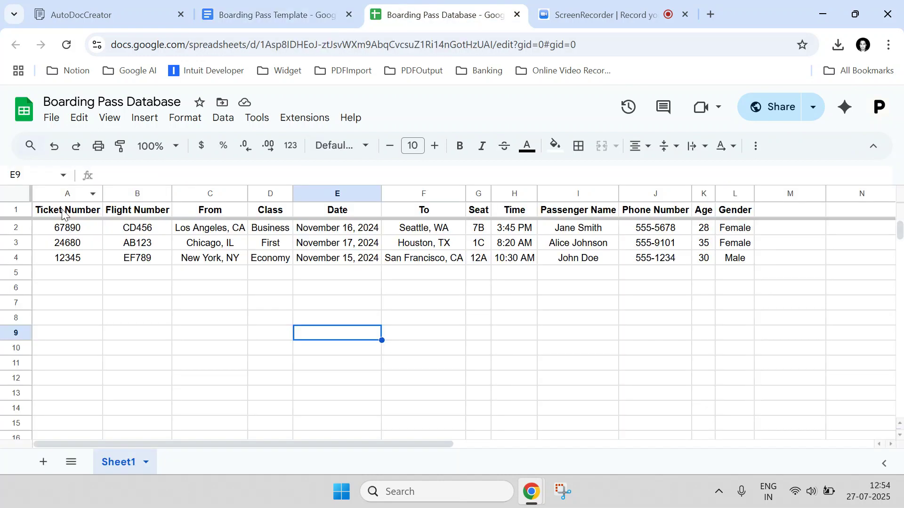
# Compare the Ticket Number, Flight Number, From and Class headers with the template's placeholders.
pyautogui.click(98, 210)
pyautogui.click(141, 212)
pyautogui.click(226, 215)
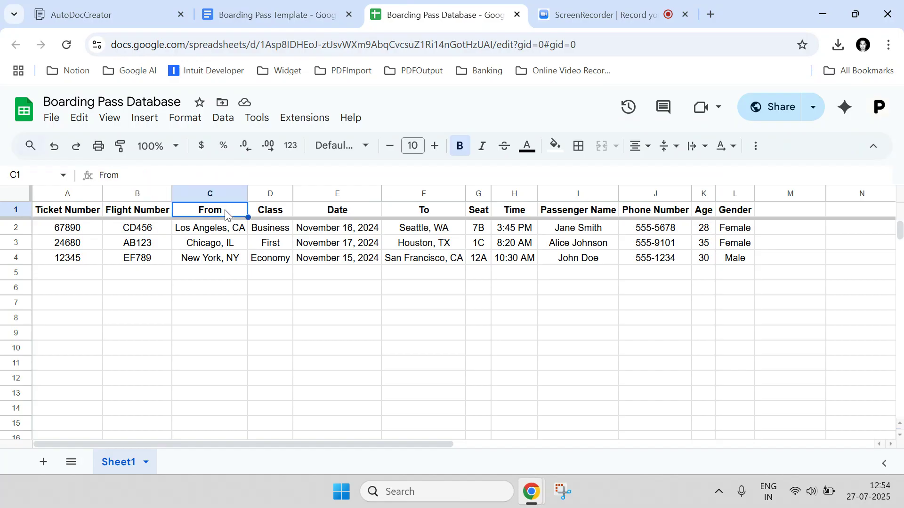
pyautogui.click(82, 213)
pyautogui.click(141, 213)
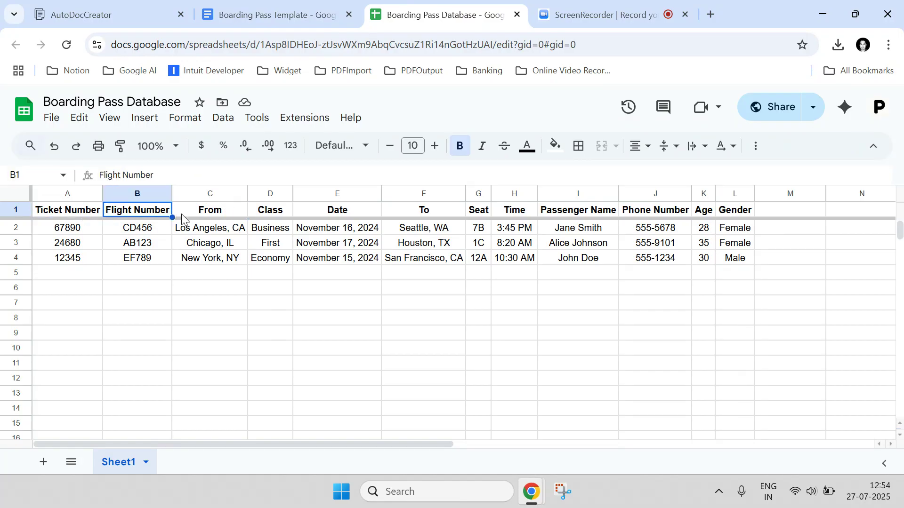
pyautogui.click(209, 213)
pyautogui.click(262, 213)
pyautogui.click(307, 6)
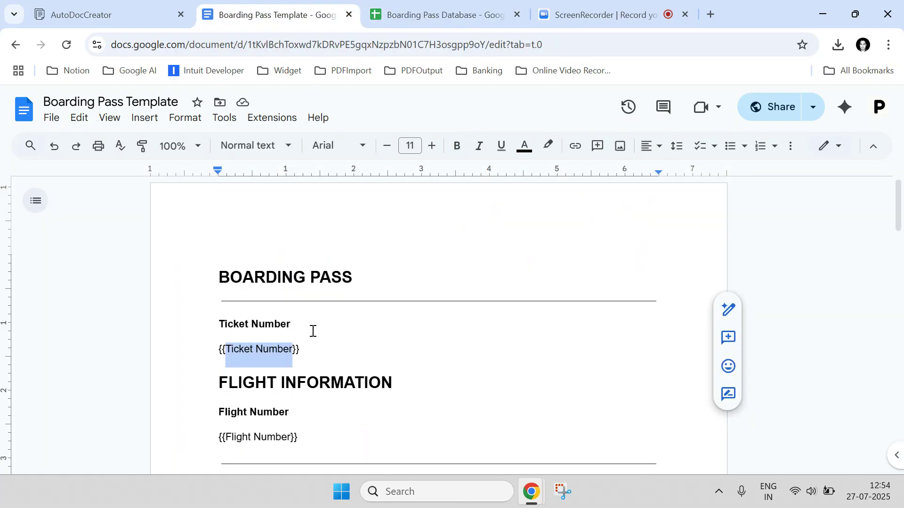
pyautogui.scroll(-10, 313, 329)
pyautogui.scroll(10, 309, 308)
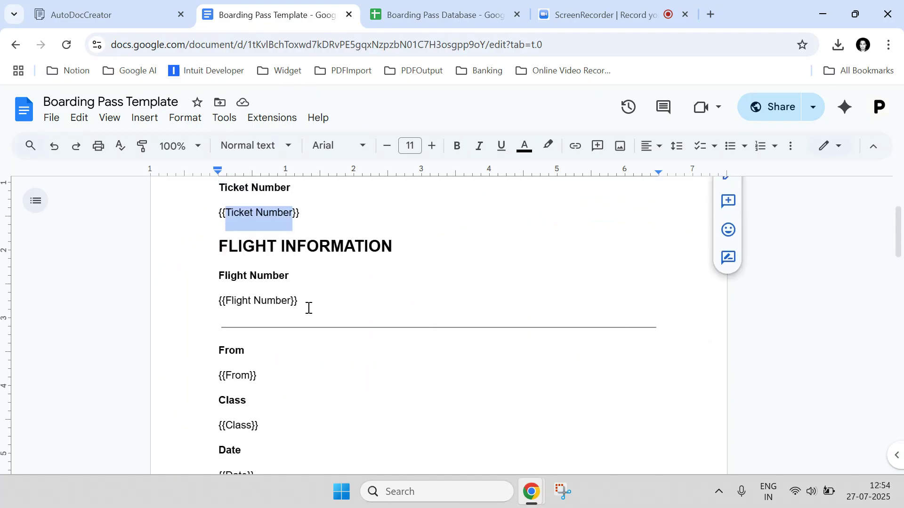
pyautogui.click(224, 356)
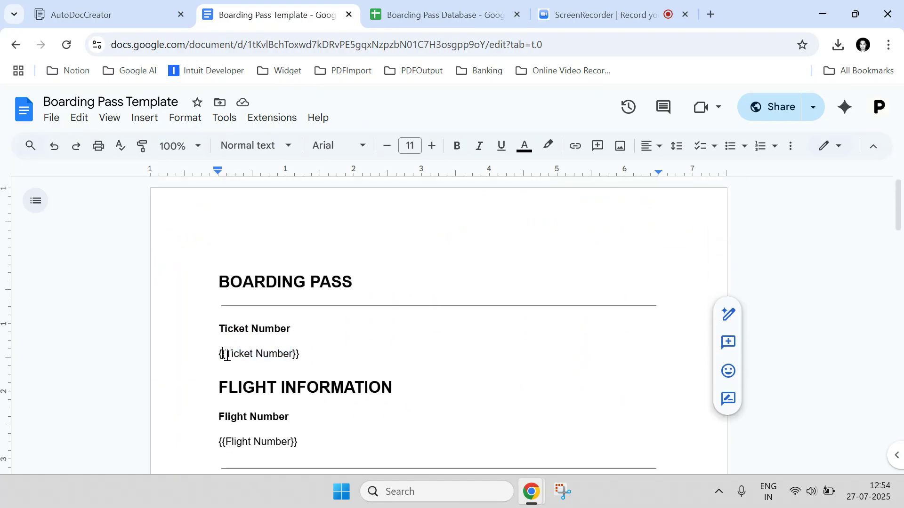
# Check ticket numbers 67890, 24680 and 12345, then select the template's {{Ticket Number}} placeholder.
pyautogui.click(399, 5)
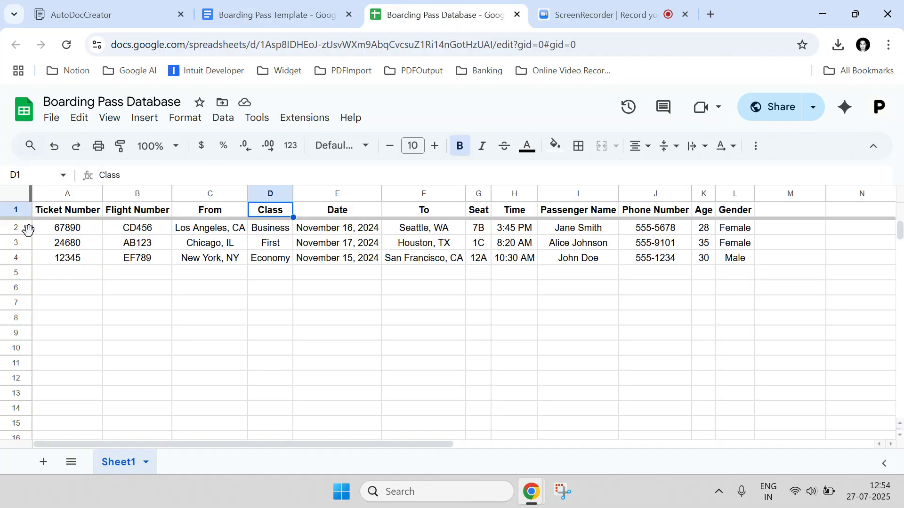
pyautogui.click(70, 231)
pyautogui.click(70, 244)
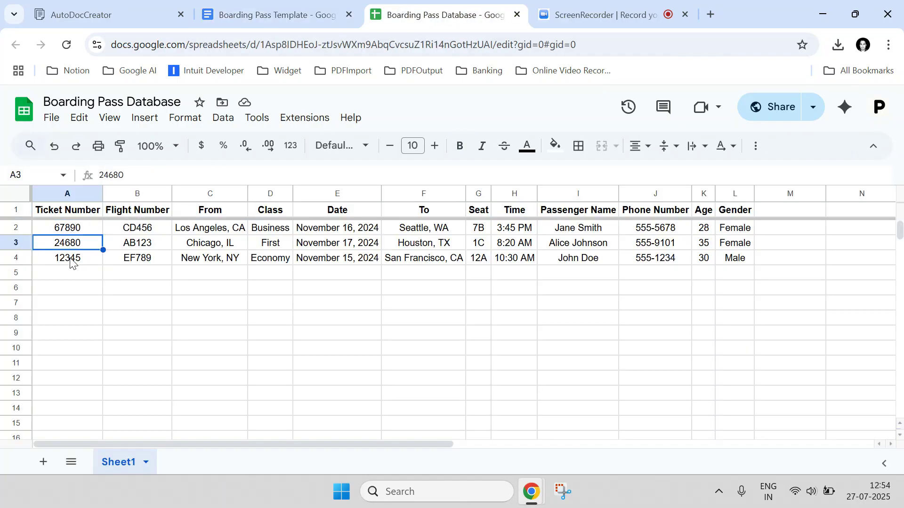
pyautogui.click(71, 261)
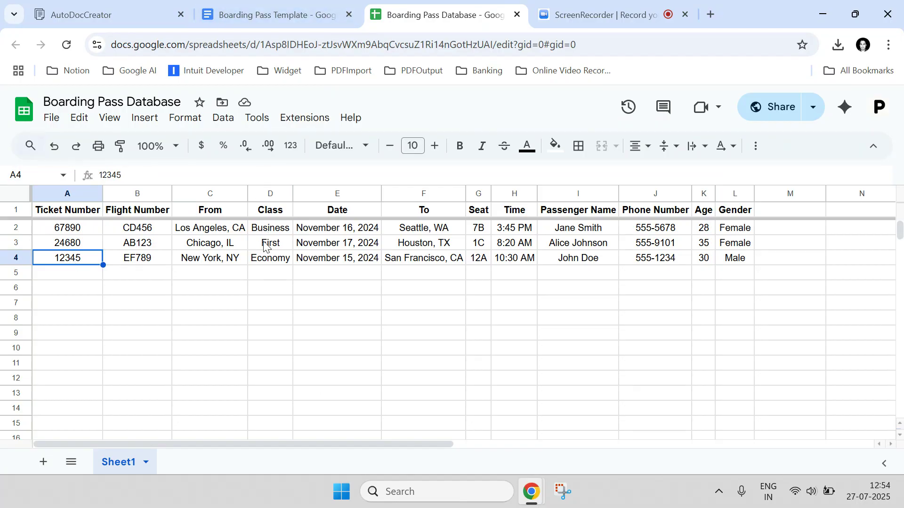
pyautogui.click(57, 215)
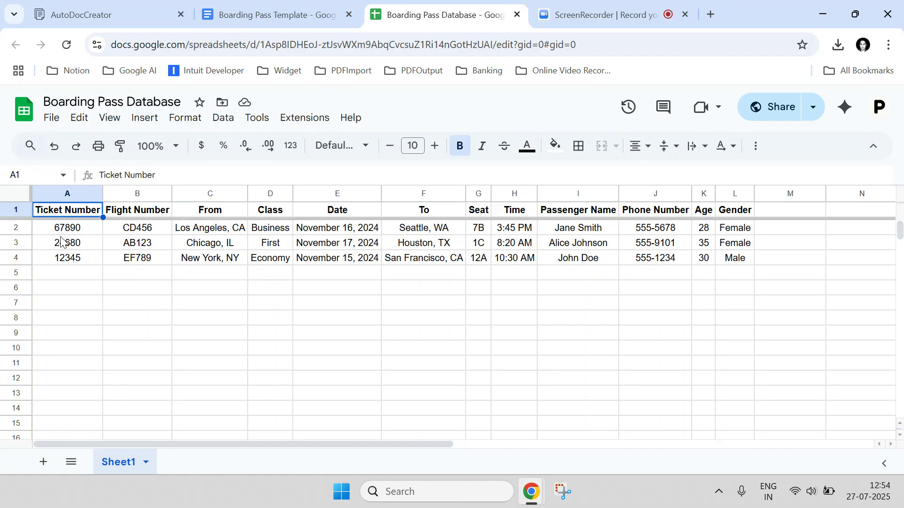
pyautogui.click(227, 12)
pyautogui.moveTo(304, 353); pyautogui.dragTo(220, 354)
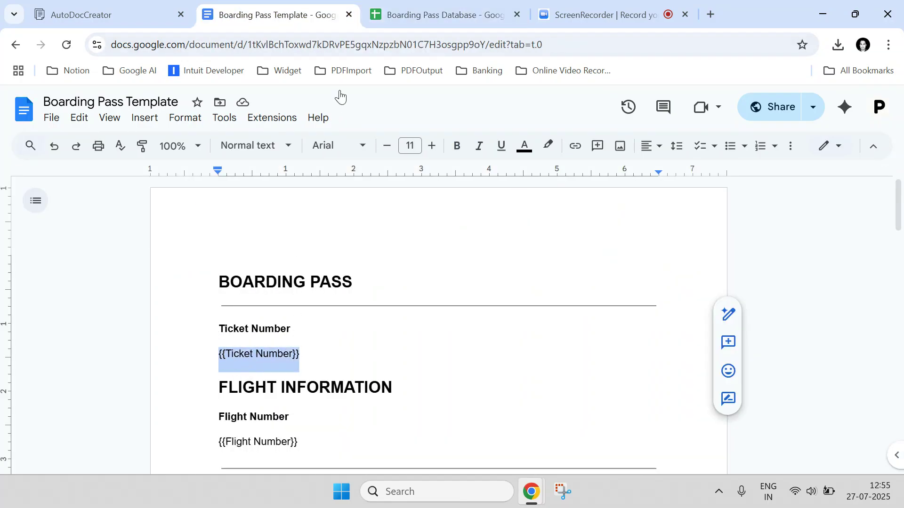
# Compare the Flight Number through Gender headers with the template's placeholders.
pyautogui.click(438, 14)
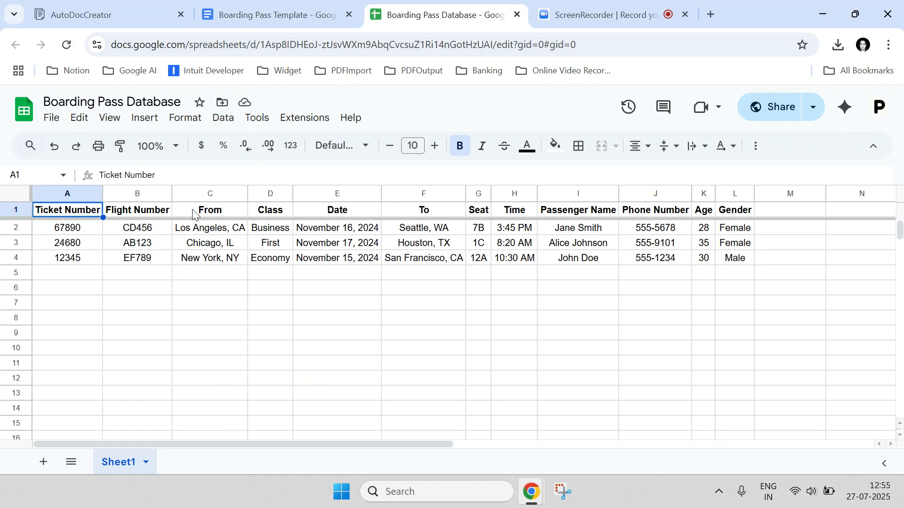
pyautogui.moveTo(125, 214); pyautogui.dragTo(734, 210)
pyautogui.click(308, 14)
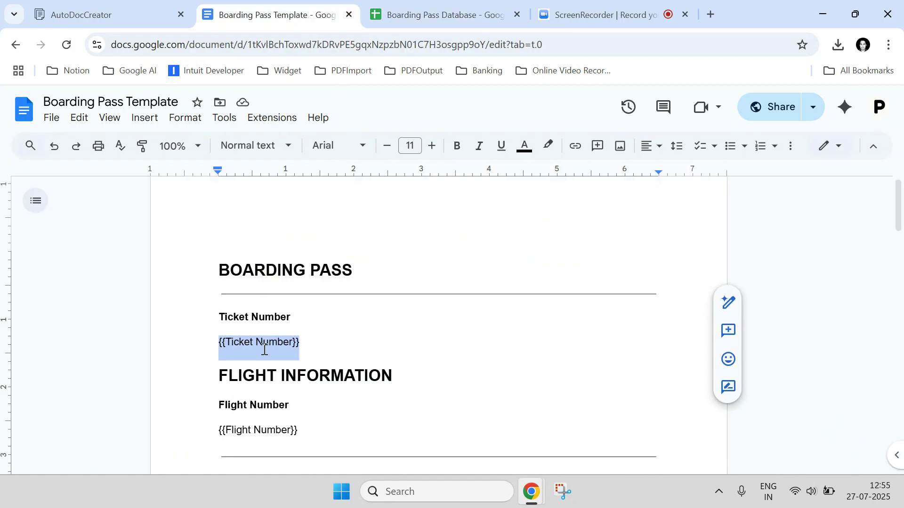
pyautogui.scroll(-10, 265, 349)
pyautogui.scroll(-7, 263, 349)
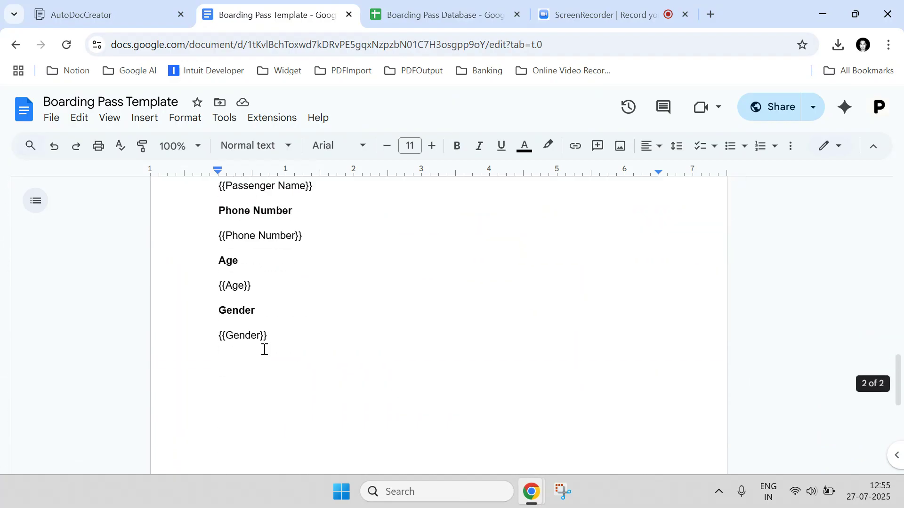
pyautogui.scroll(9, 264, 349)
pyautogui.scroll(8, 282, 335)
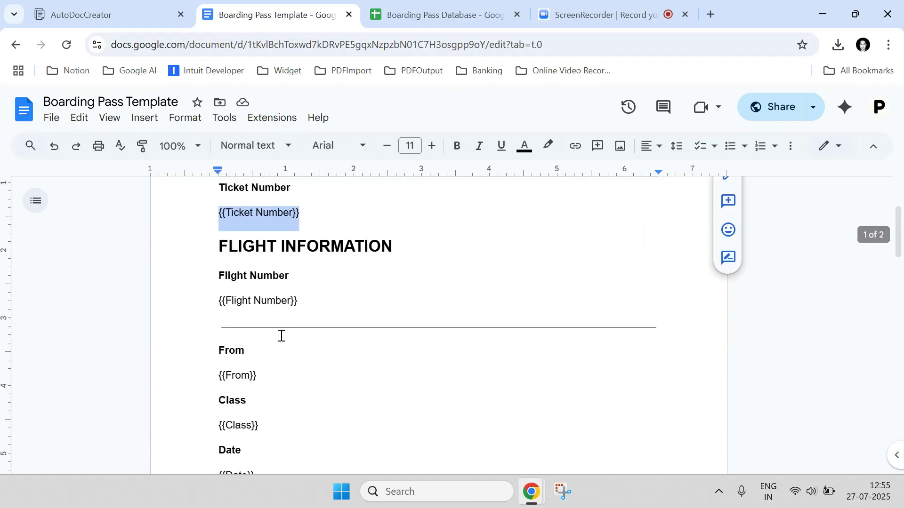
pyautogui.scroll(3, 281, 336)
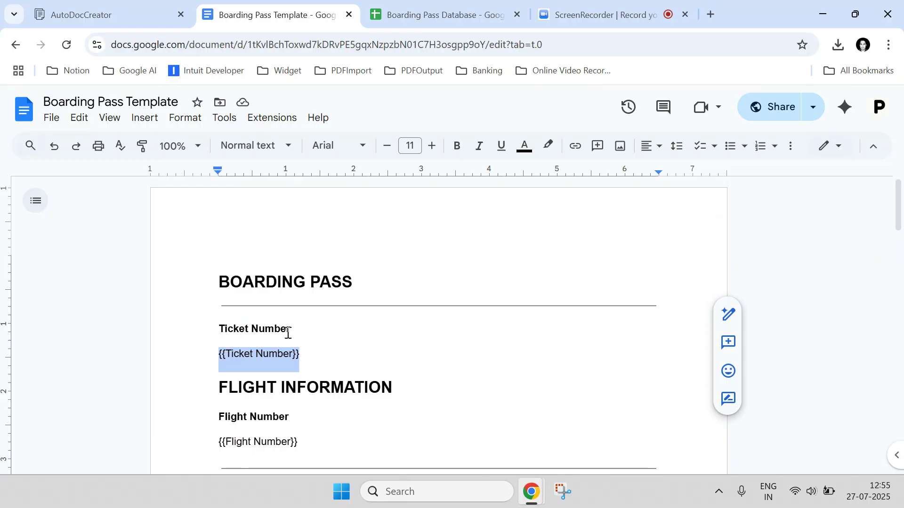
pyautogui.scroll(-12, 287, 337)
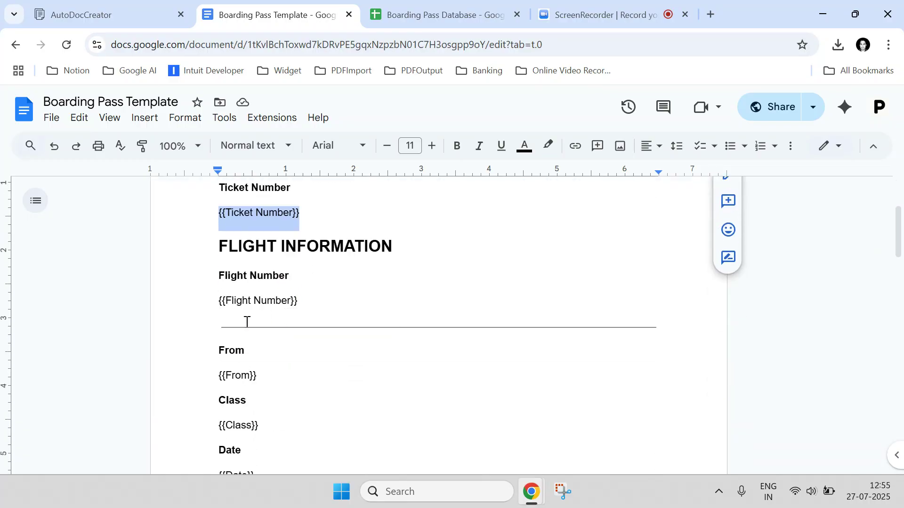
pyautogui.scroll(-5, 286, 349)
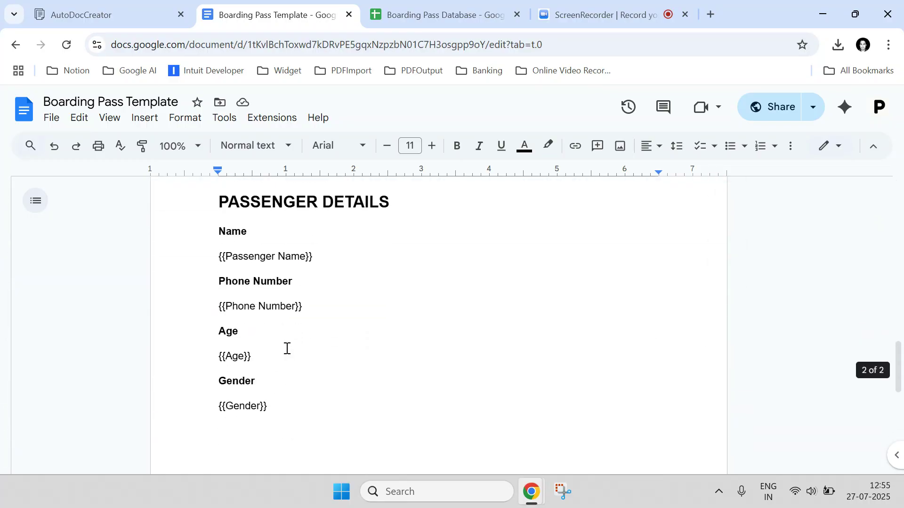
pyautogui.scroll(15, 289, 334)
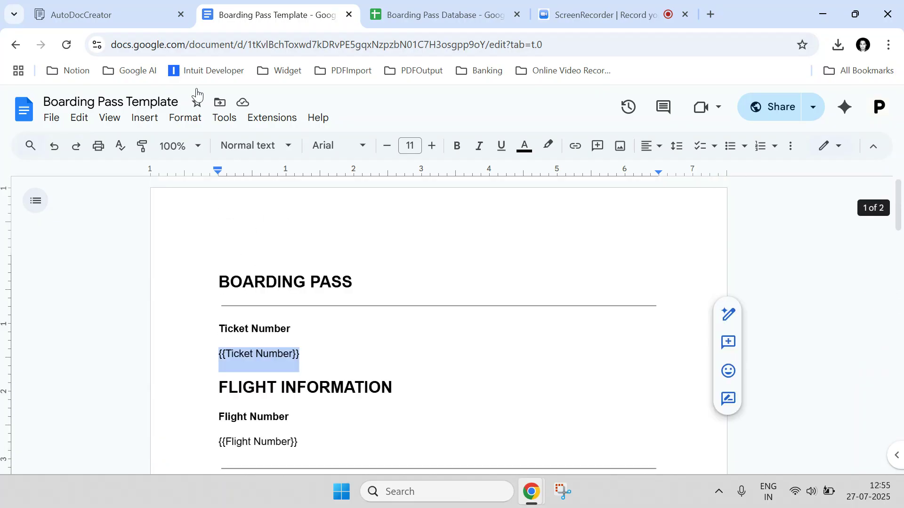
pyautogui.click(109, 8)
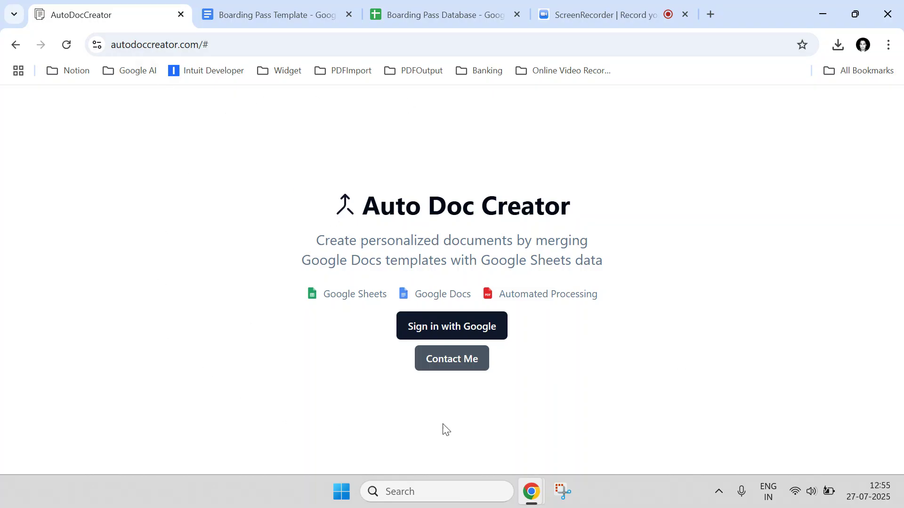
# Sign in to PDFOutput with the Google account and approve its account access.
pyautogui.click(454, 334)
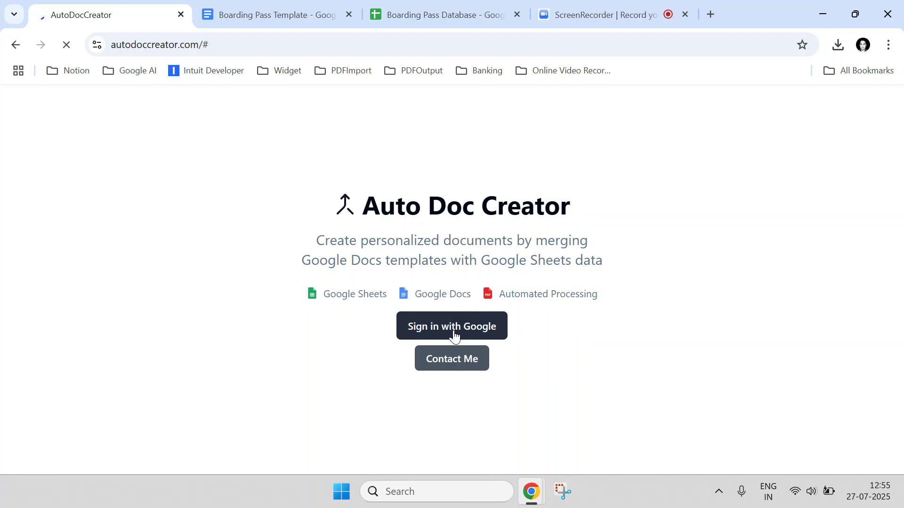
pyautogui.scroll(-1, 549, 323)
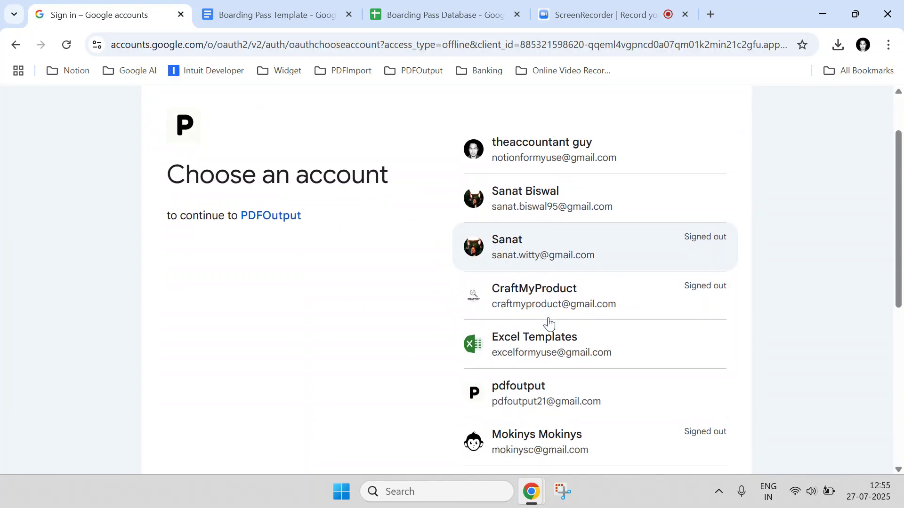
pyautogui.click(559, 385)
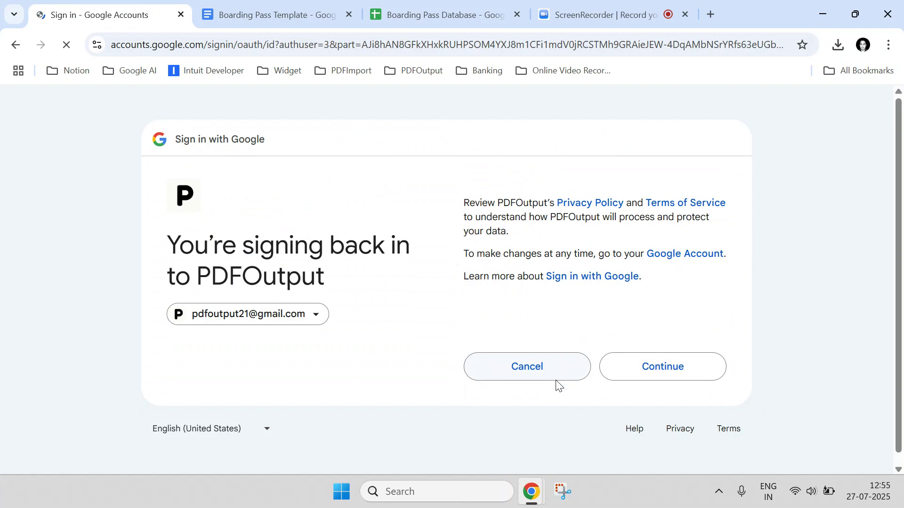
pyautogui.click(643, 365)
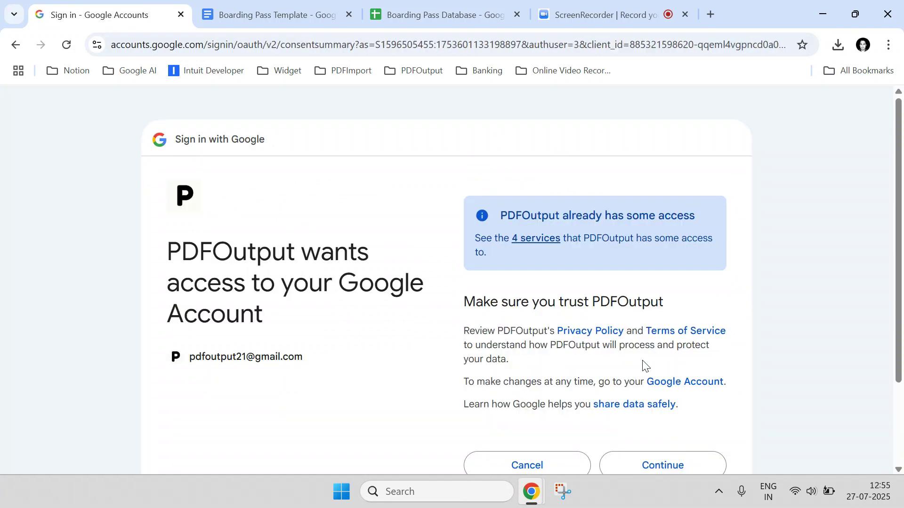
pyautogui.click(637, 466)
# Review the template's {{From}}, {{Class}}, {{Date}} and {{To}} placeholders against the database sheet.
pyautogui.click(334, 5)
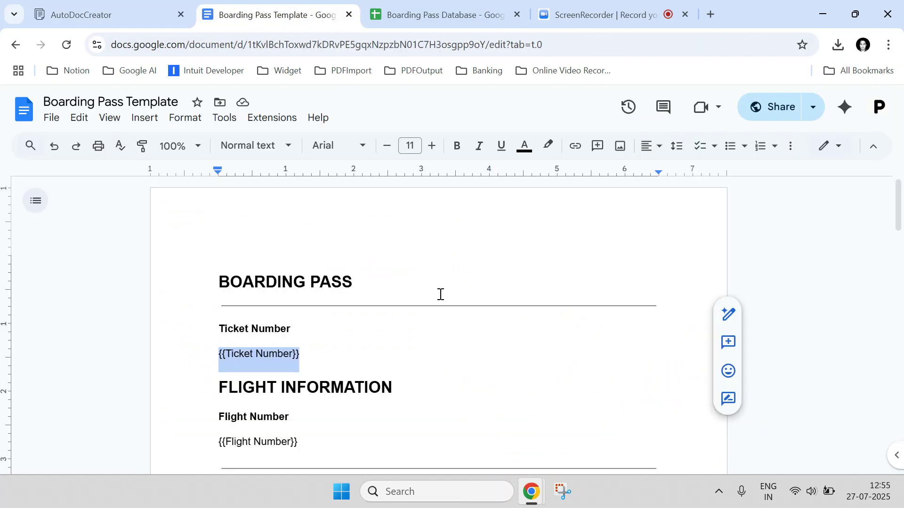
pyautogui.click(433, 14)
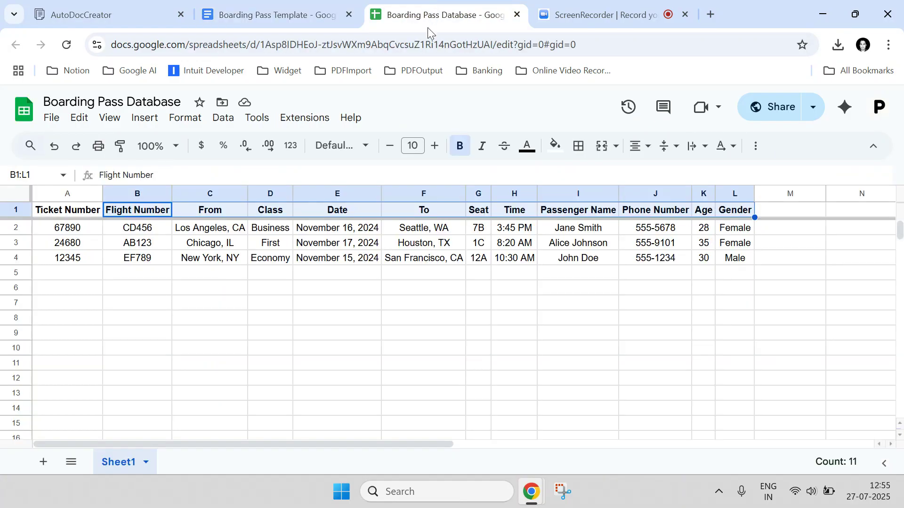
pyautogui.click(318, 7)
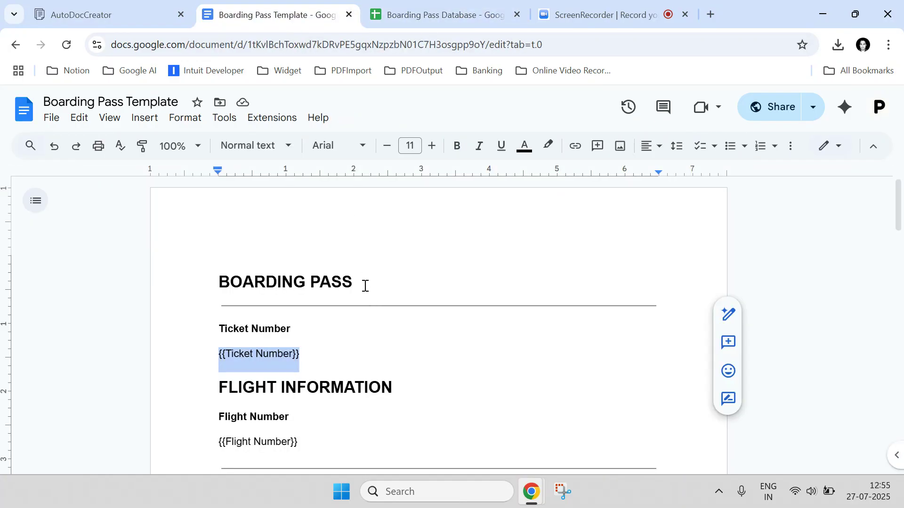
pyautogui.click(365, 286)
pyautogui.scroll(-10, 291, 309)
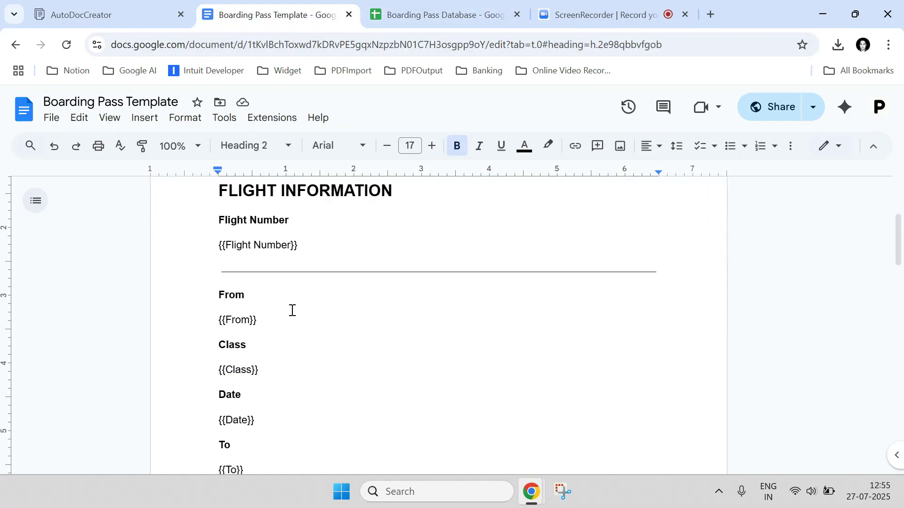
pyautogui.scroll(5, 355, 301)
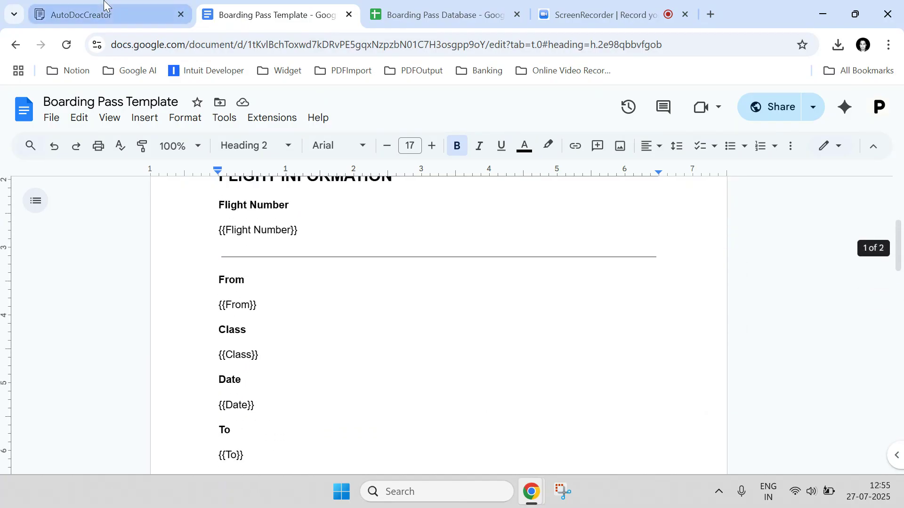
pyautogui.click(104, 6)
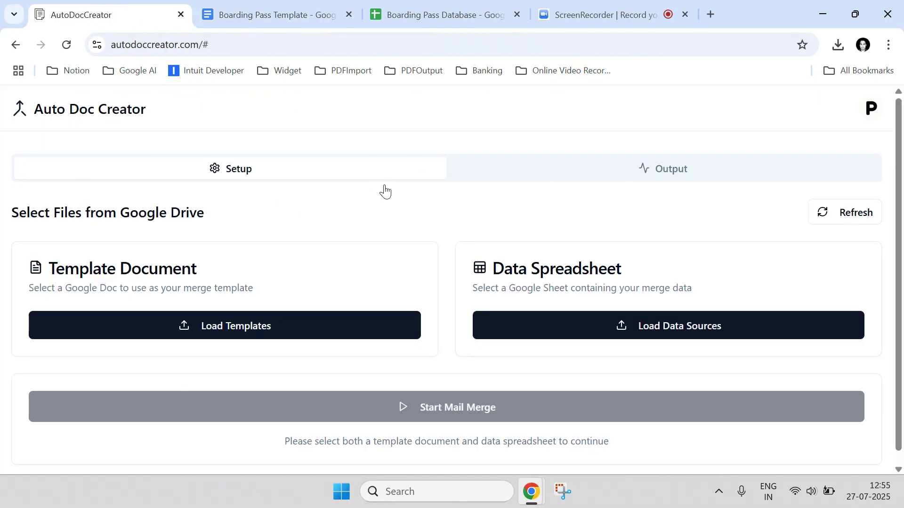
# Select Boarding Pass Template from Google Drive as the merge template.
pyautogui.click(250, 325)
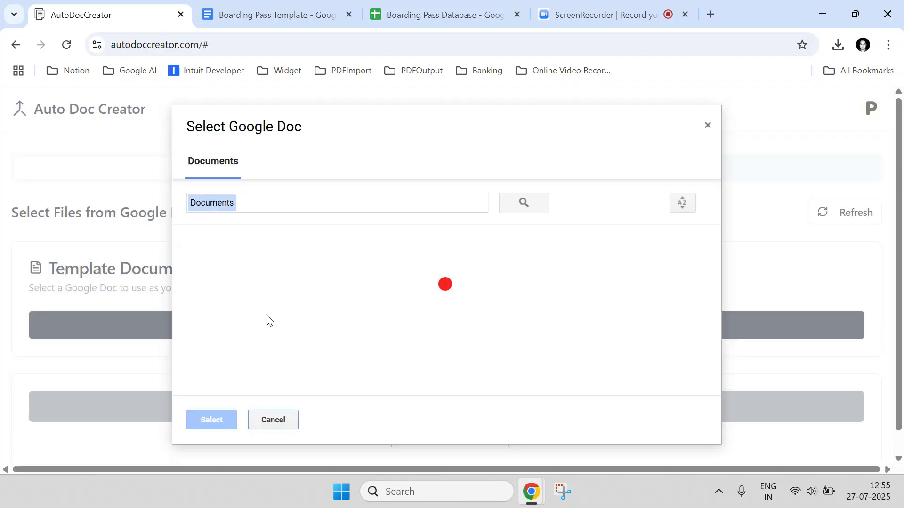
pyautogui.click(261, 275)
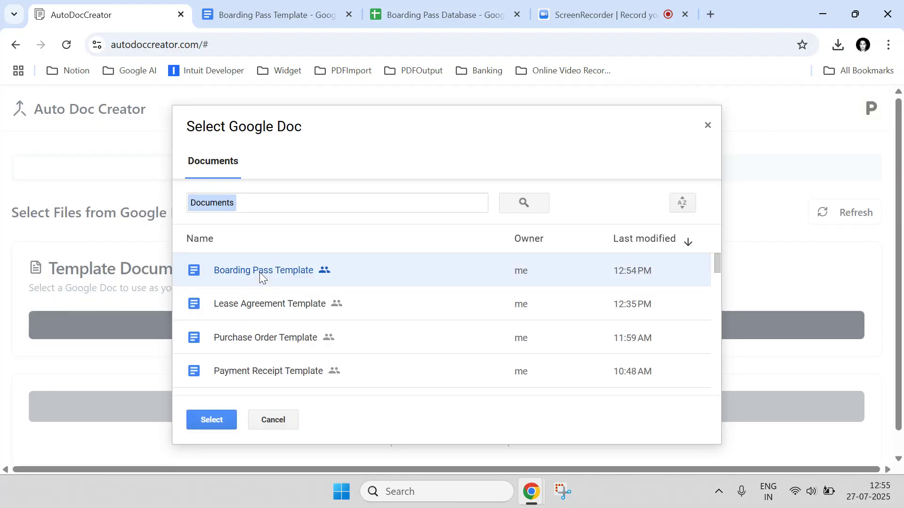
pyautogui.click(219, 417)
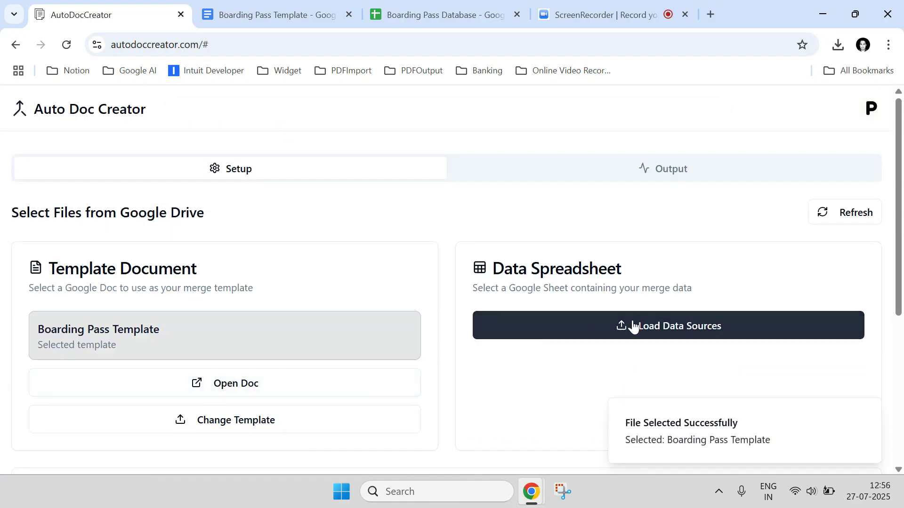
# Select Boarding Pass Database as the data source, confirming Sheet1, and review the row export options.
pyautogui.click(634, 325)
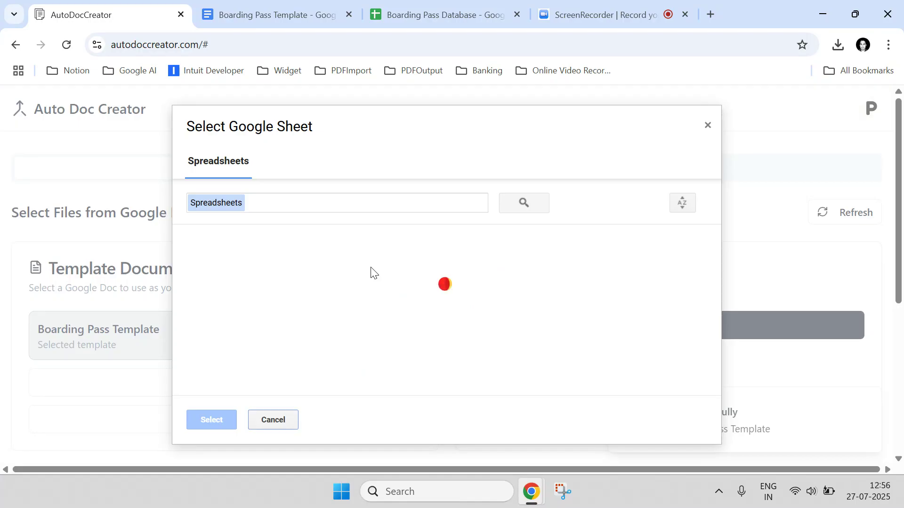
pyautogui.click(276, 275)
pyautogui.click(207, 419)
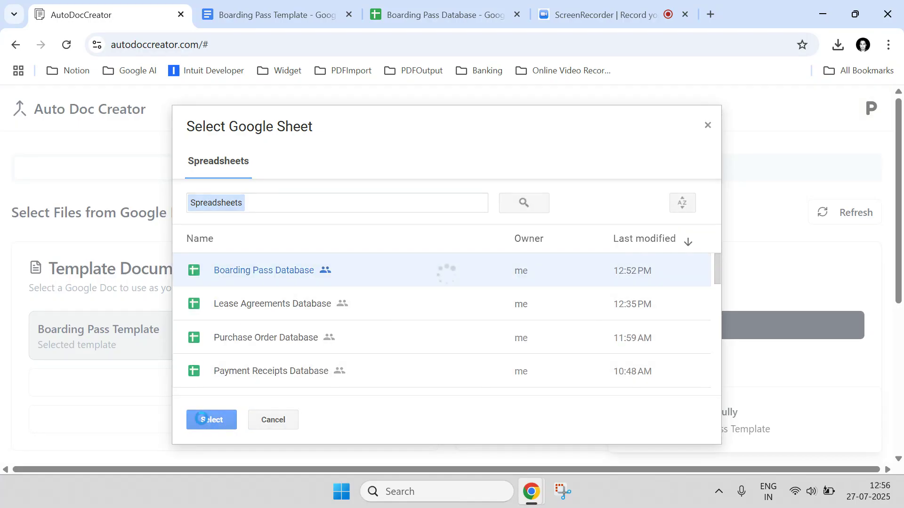
pyautogui.scroll(-2, 226, 313)
pyautogui.scroll(-3, 226, 313)
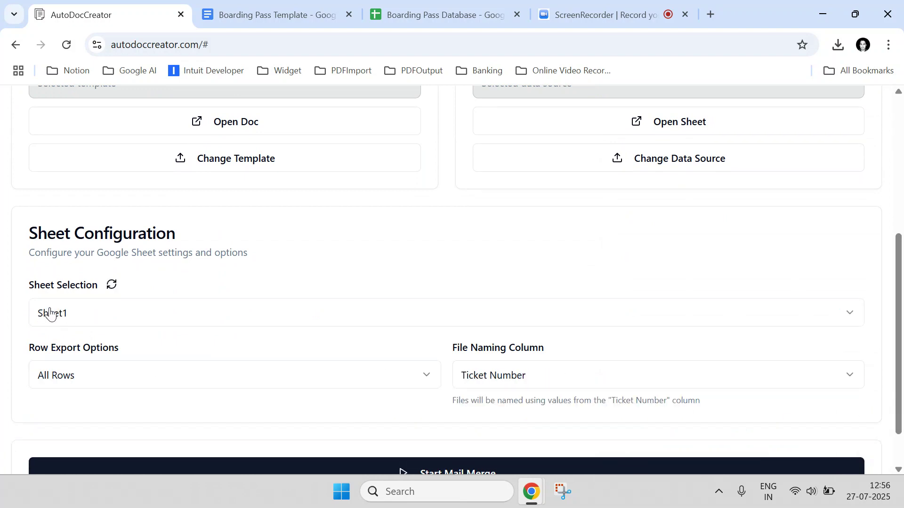
pyautogui.click(384, 8)
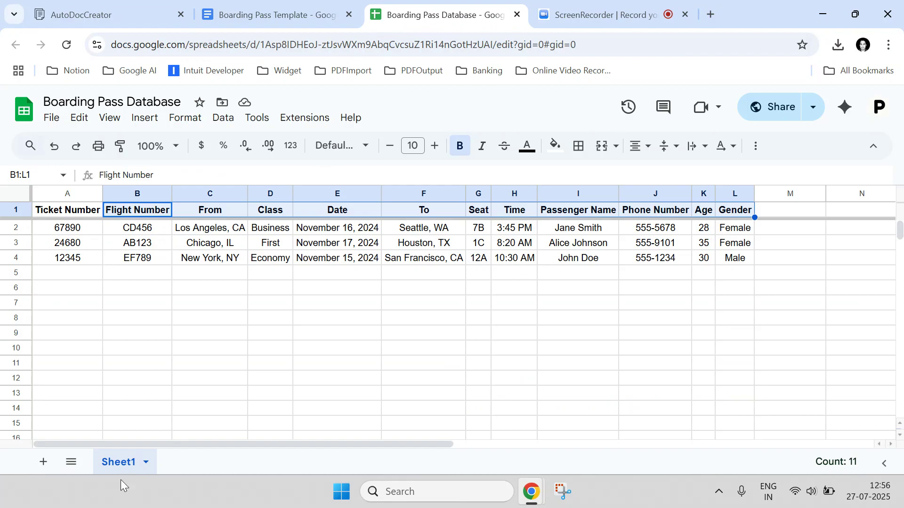
pyautogui.click(109, 15)
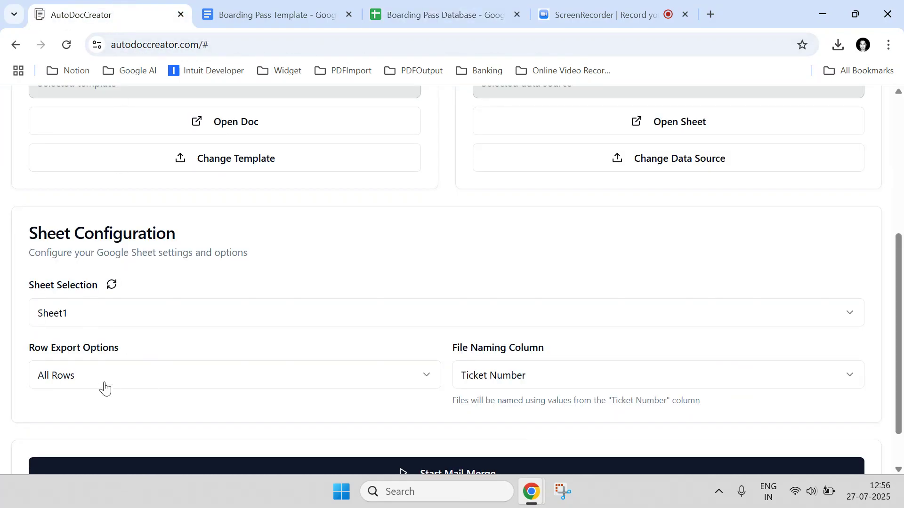
pyautogui.moveTo(25, 350); pyautogui.dragTo(148, 350)
pyautogui.click(121, 377)
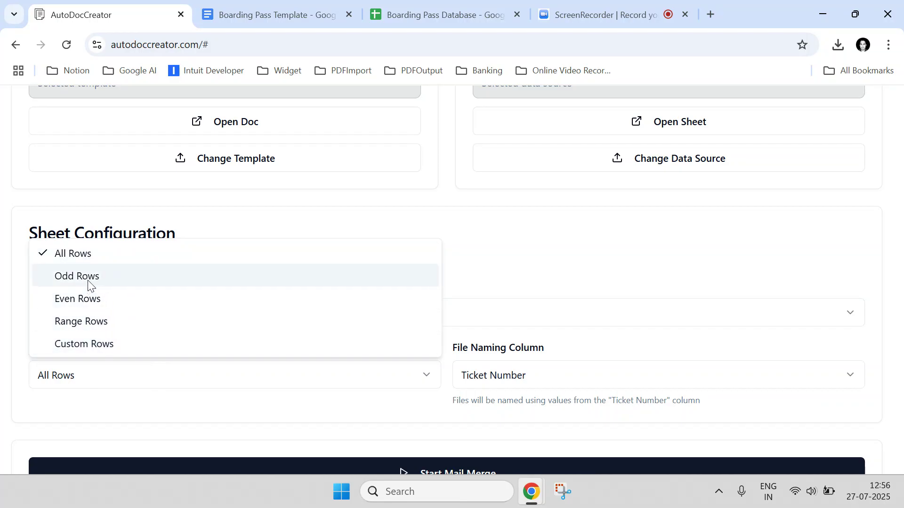
# Keep Row Export Options on All Rows and compare file-naming columns with ticket numbers A2:A4.
pyautogui.click(93, 256)
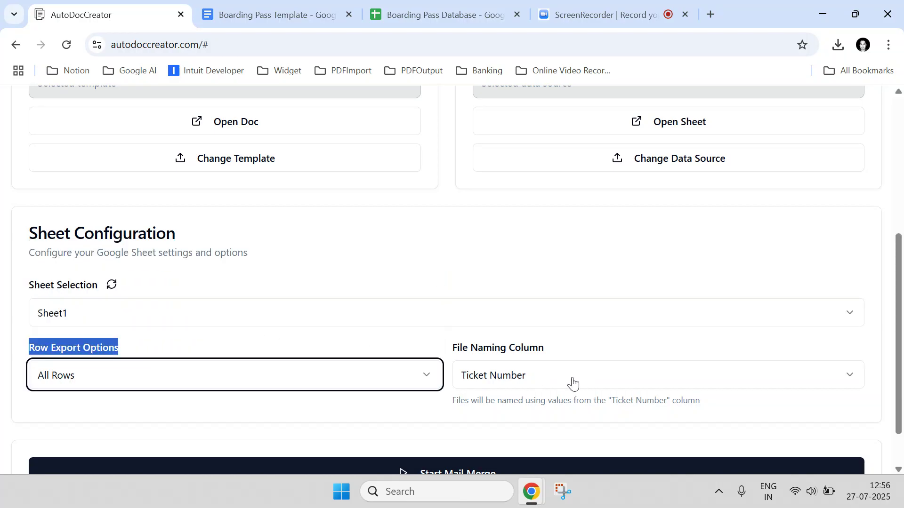
pyautogui.scroll(1, 875, 389)
pyautogui.click(848, 438)
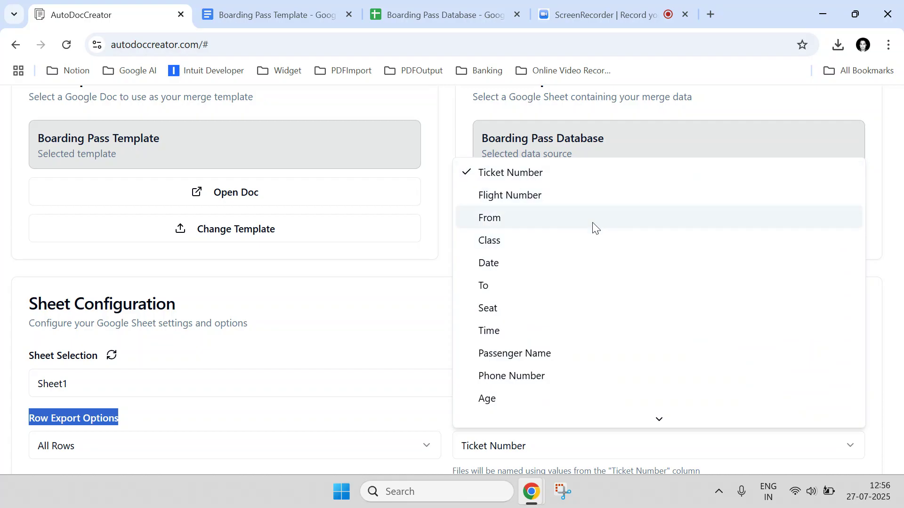
pyautogui.click(498, 173)
pyautogui.click(424, 13)
pyautogui.click(58, 230)
pyautogui.moveTo(58, 230); pyautogui.dragTo(66, 260)
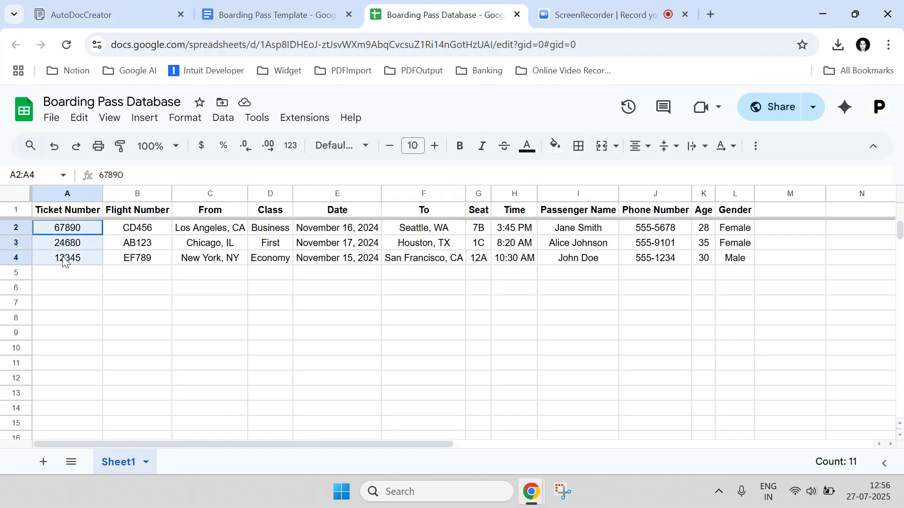
pyautogui.click(157, 7)
pyautogui.scroll(-3, 557, 393)
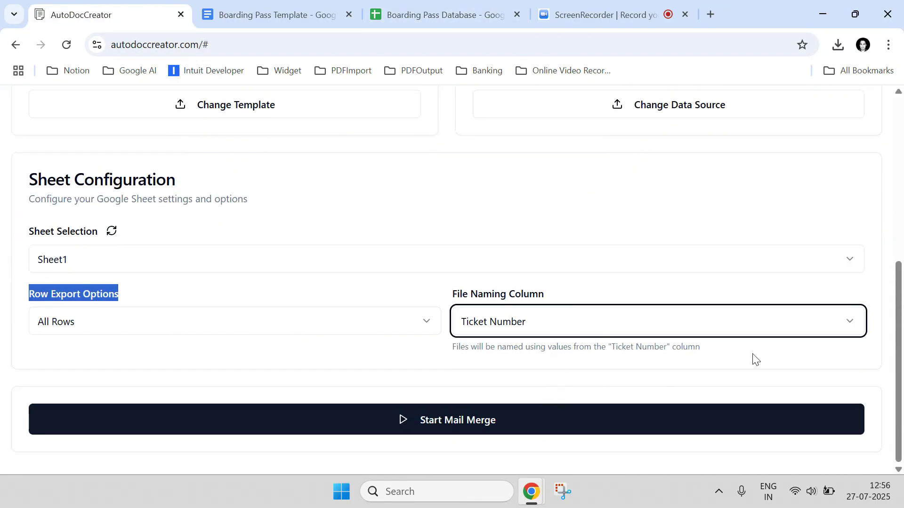
pyautogui.scroll(3, 833, 325)
# Set the File Naming Column to Passenger Name and start the mail merge.
pyautogui.click(853, 462)
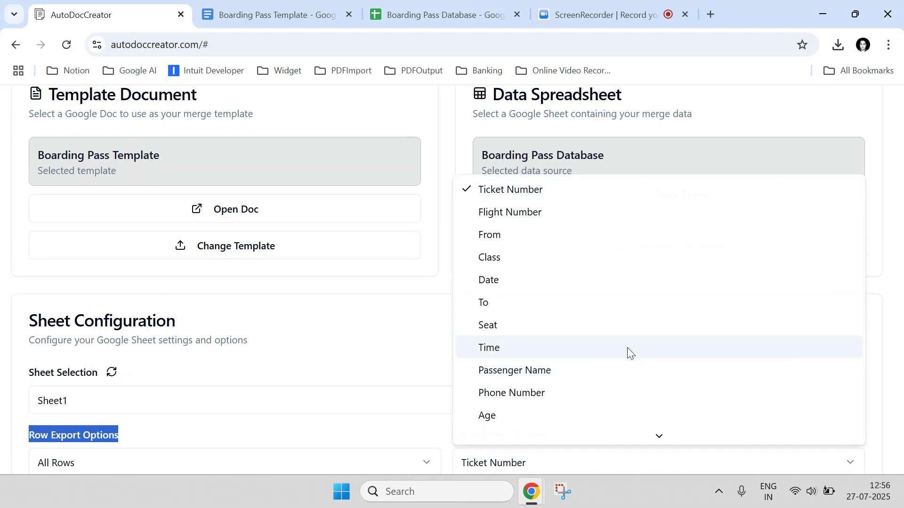
pyautogui.click(565, 375)
pyautogui.scroll(-2, 565, 377)
pyautogui.scroll(2, 563, 377)
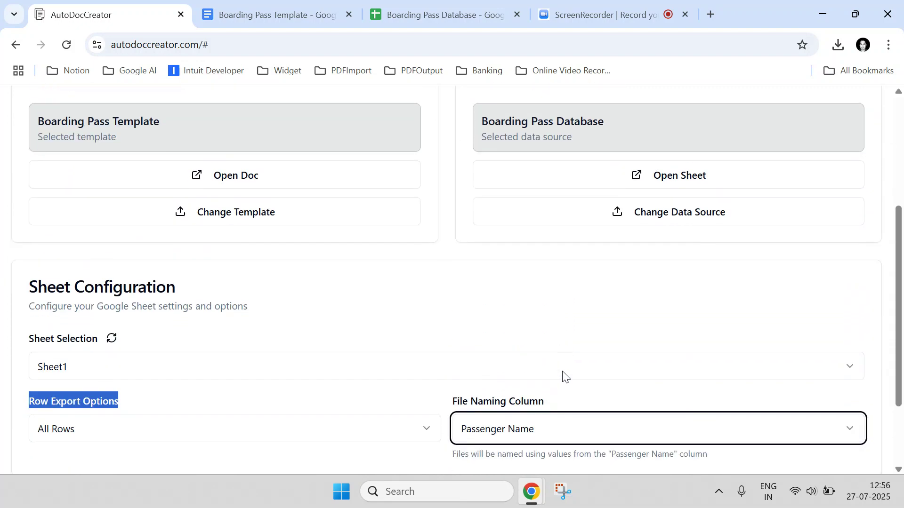
pyautogui.scroll(-2, 563, 375)
pyautogui.click(565, 366)
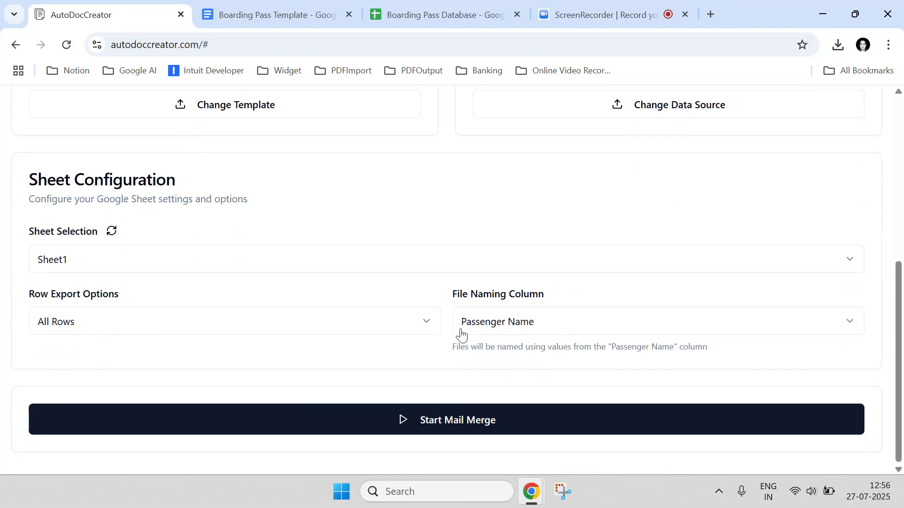
pyautogui.click(421, 421)
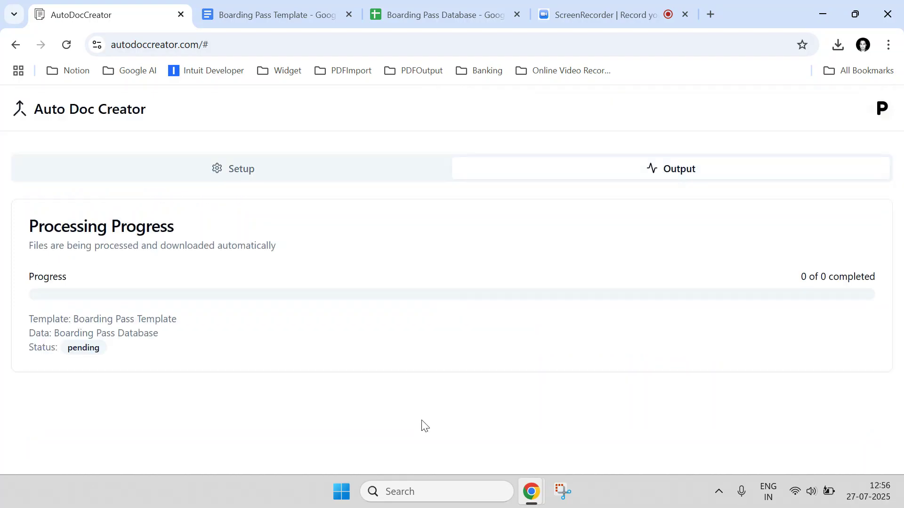
# Check the processed file names against the passenger name in cell I2 of the database.
pyautogui.scroll(-3, 304, 347)
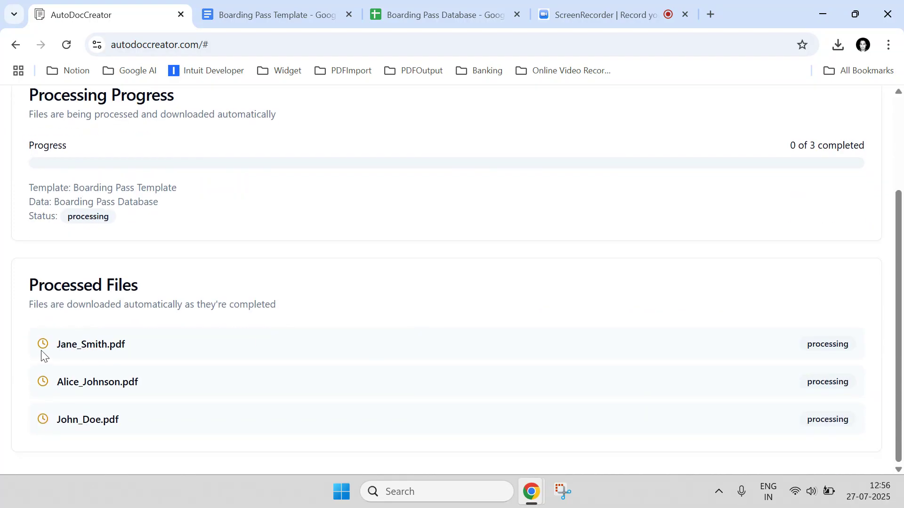
pyautogui.moveTo(58, 339); pyautogui.dragTo(122, 339)
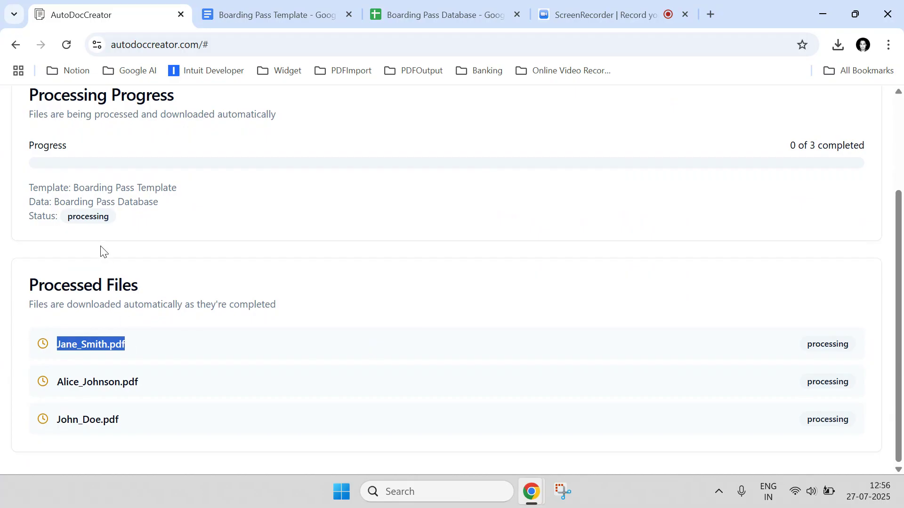
pyautogui.click(169, 284)
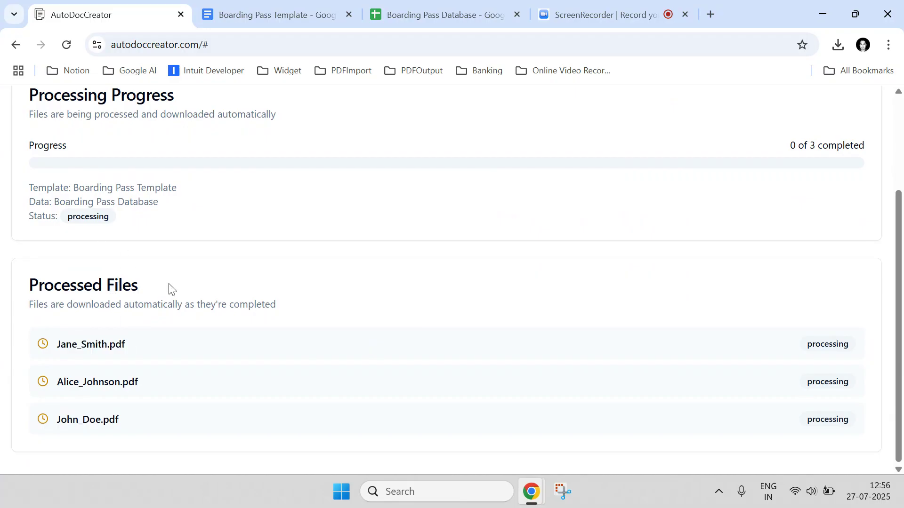
pyautogui.scroll(1, 169, 287)
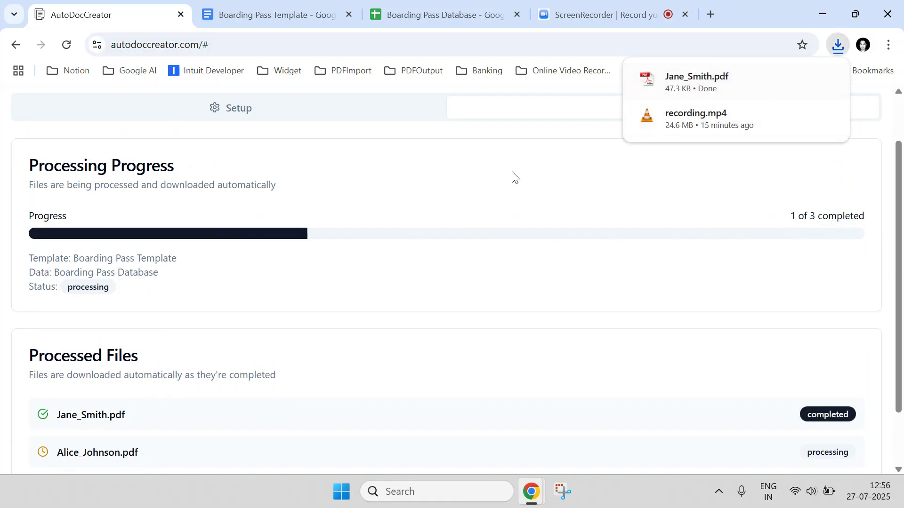
pyautogui.click(494, 10)
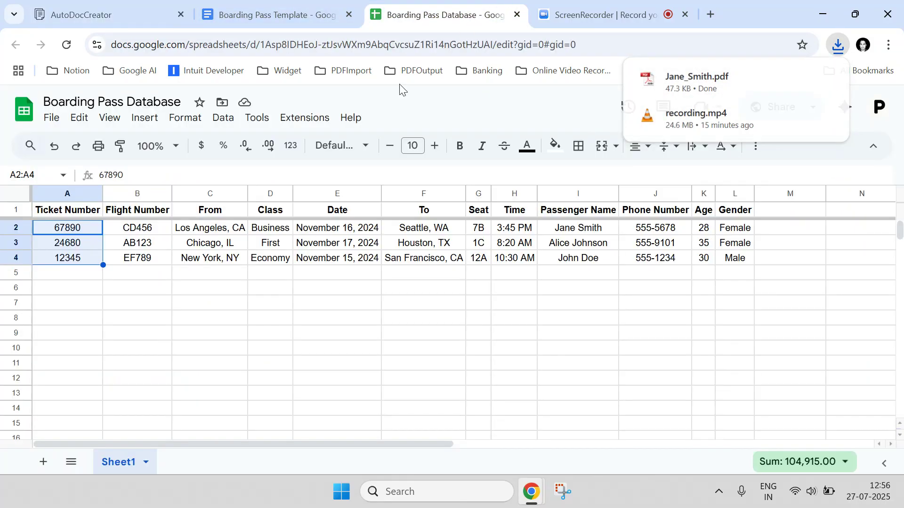
pyautogui.click(182, 310)
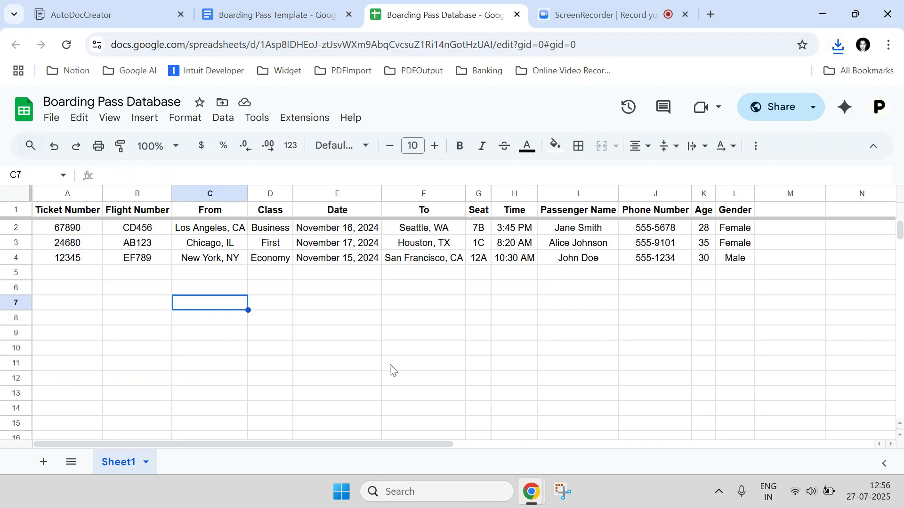
pyautogui.click(584, 230)
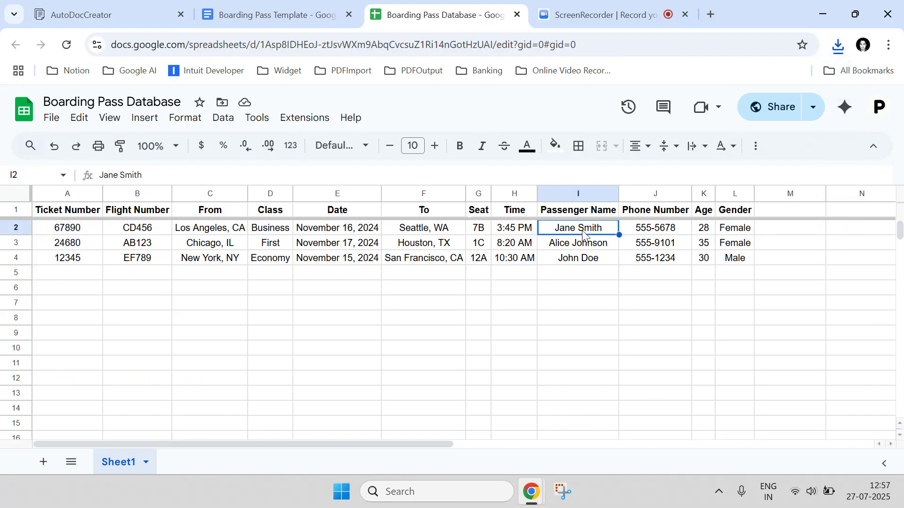
pyautogui.click(149, 6)
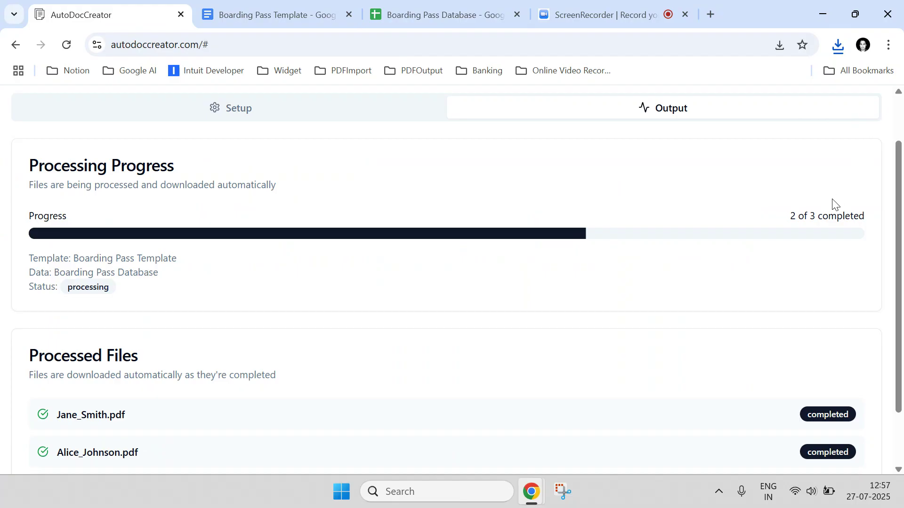
# Show the downloaded John_Doe.pdf in its Downloads folder.
pyautogui.scroll(-2, 673, 239)
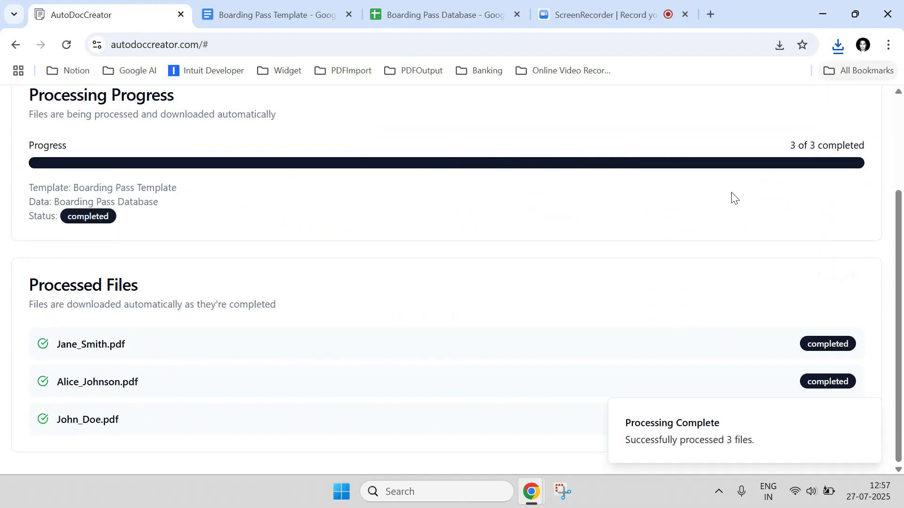
pyautogui.click(838, 45)
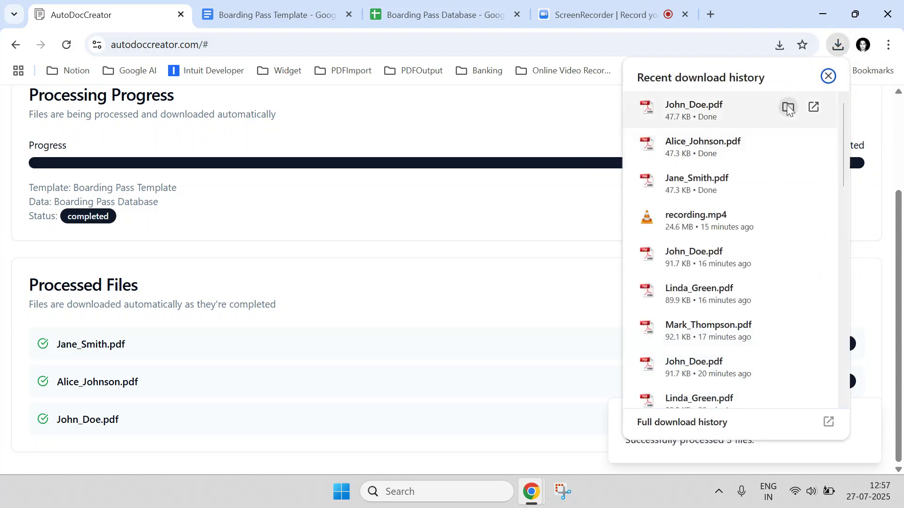
pyautogui.click(788, 106)
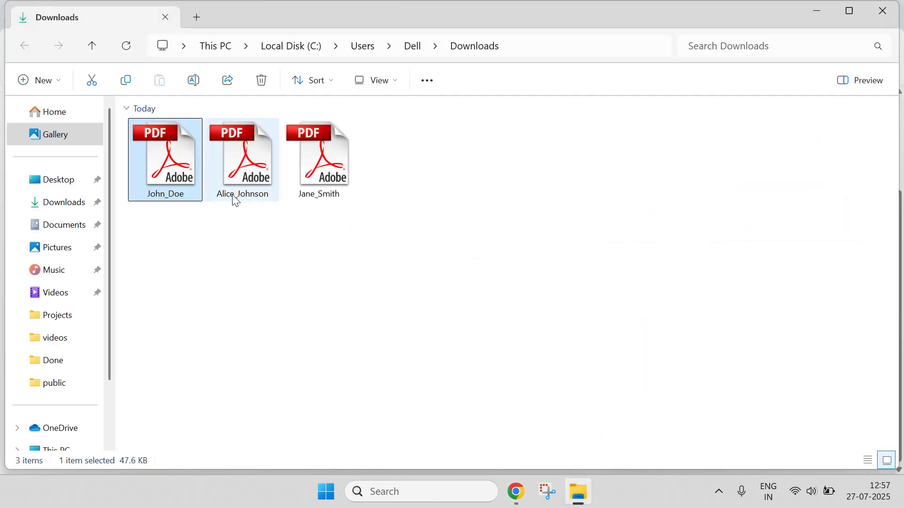
# Open Jane_Smith.pdf in Adobe Reader and scroll through both pages.
pyautogui.click(309, 143)
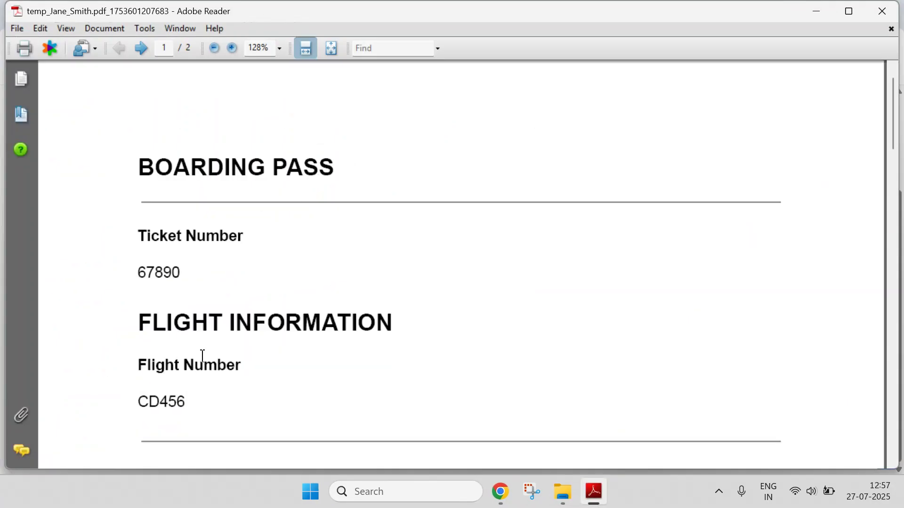
pyautogui.scroll(-3, 203, 356)
pyautogui.scroll(-16, 248, 273)
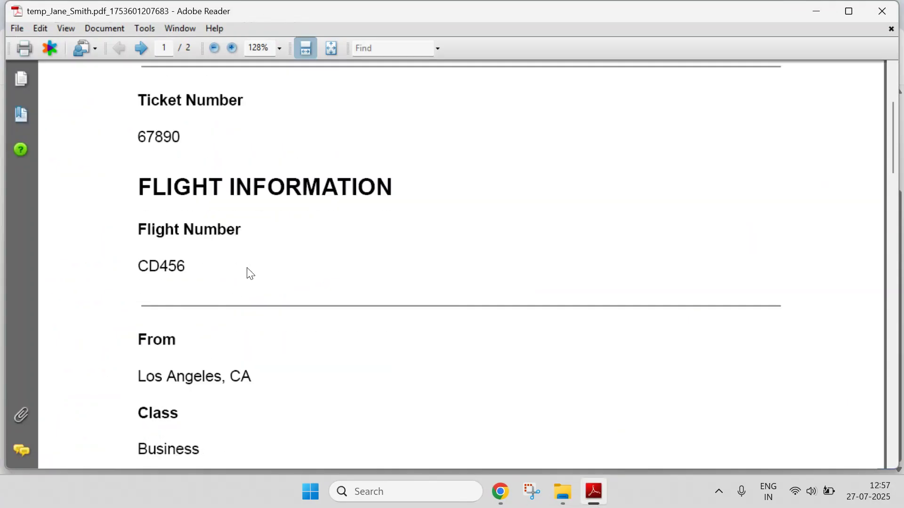
pyautogui.scroll(-20, 254, 278)
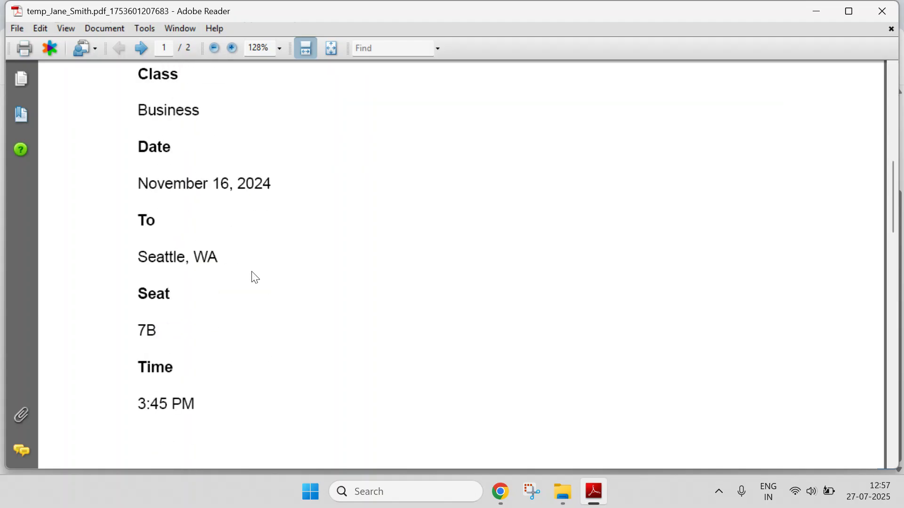
pyautogui.scroll(-16, 253, 276)
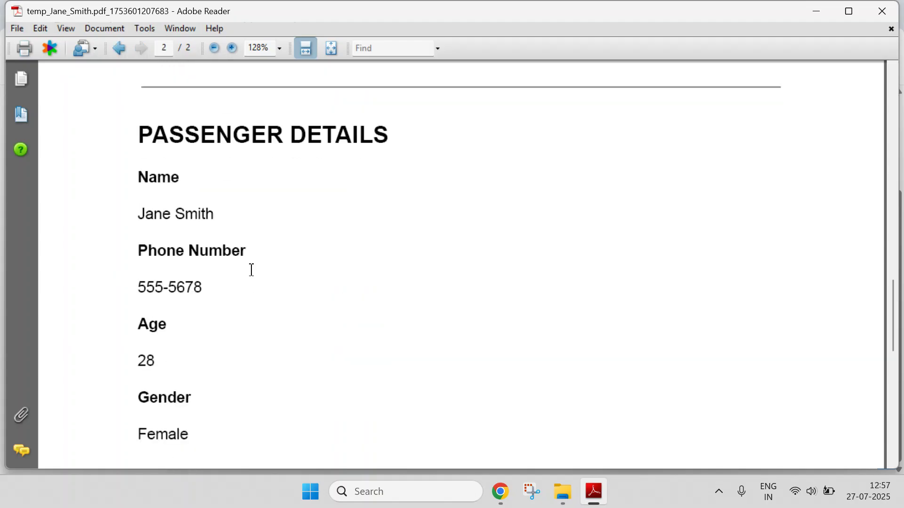
pyautogui.scroll(7, 255, 278)
pyautogui.scroll(20, 254, 277)
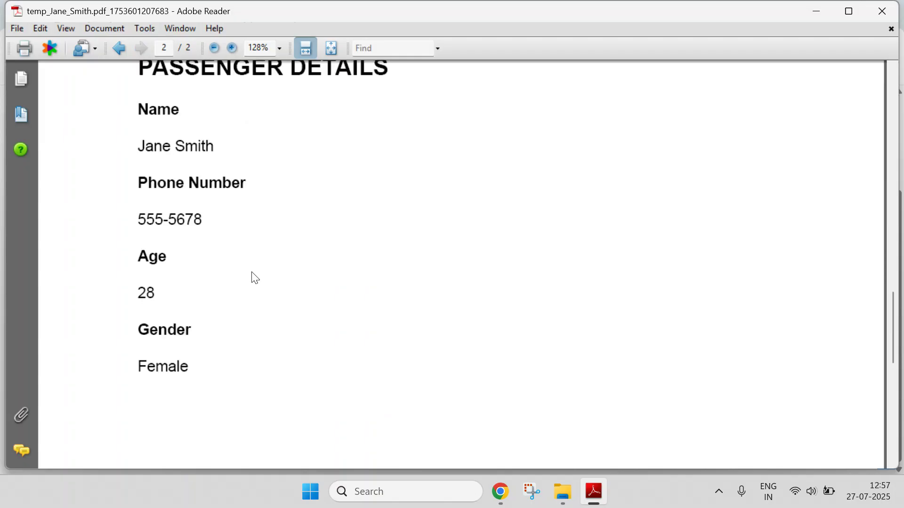
pyautogui.scroll(15, 263, 294)
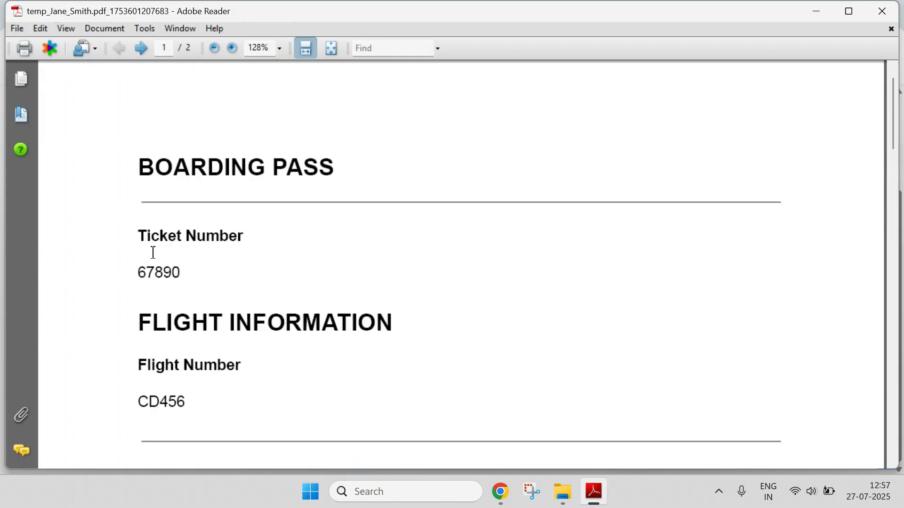
# Check the PDF's ticket number 67890 against the Boarding Pass Database sheet.
pyautogui.moveTo(139, 270); pyautogui.dragTo(183, 273)
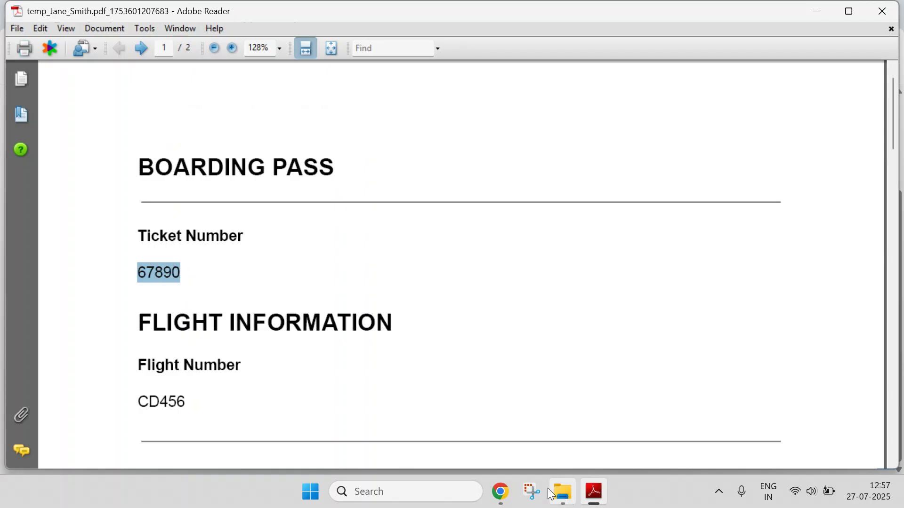
pyautogui.moveTo(510, 491)
pyautogui.click(399, 416)
pyautogui.click(443, 13)
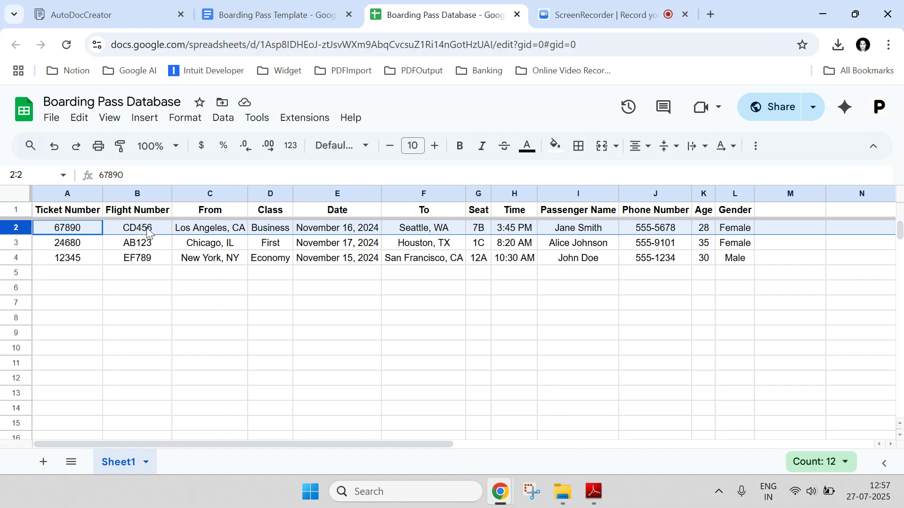
pyautogui.click(595, 492)
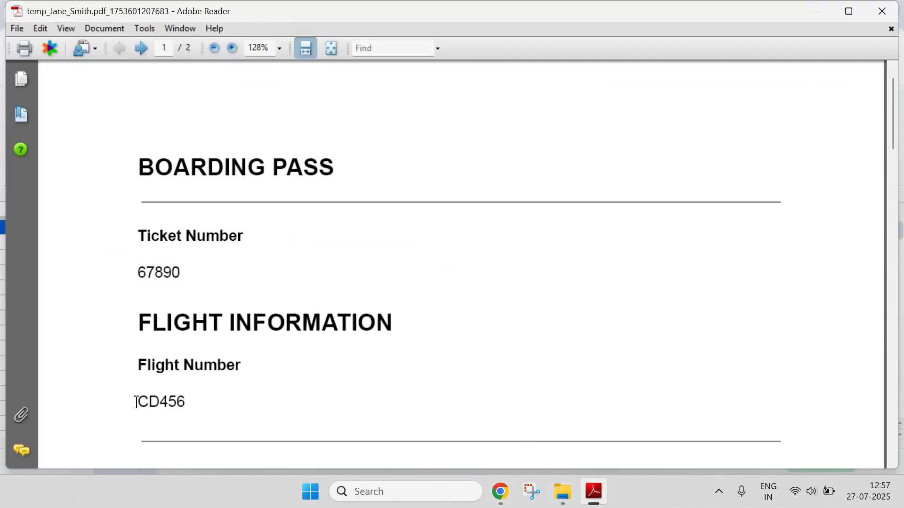
pyautogui.moveTo(137, 402); pyautogui.dragTo(199, 406)
pyautogui.scroll(-5, 206, 328)
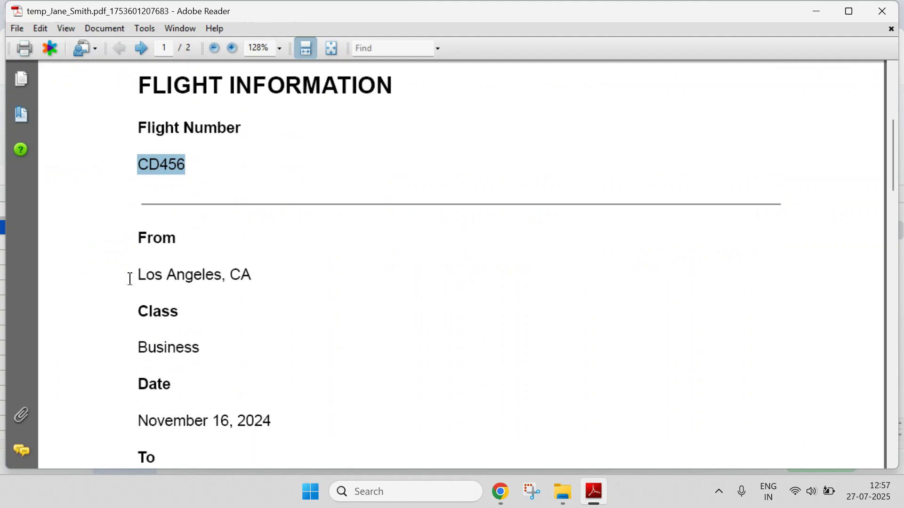
# Compare the origin Los Angeles, CA and the date with the sheet's row A2:J2.
pyautogui.click(594, 493)
pyautogui.click(213, 228)
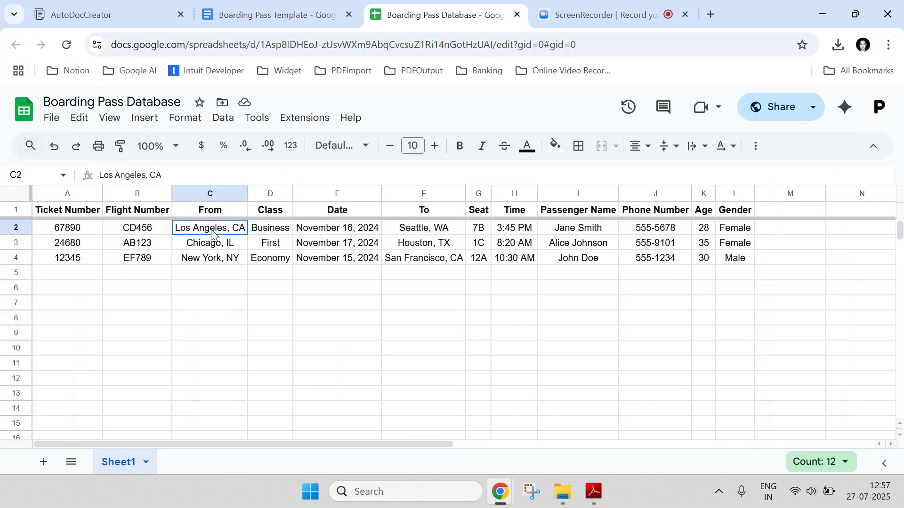
pyautogui.click(590, 500)
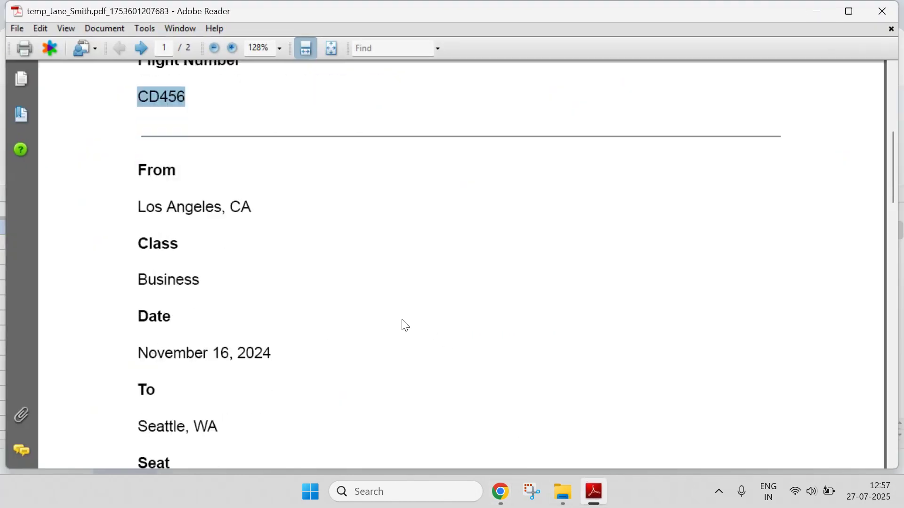
pyautogui.click(595, 493)
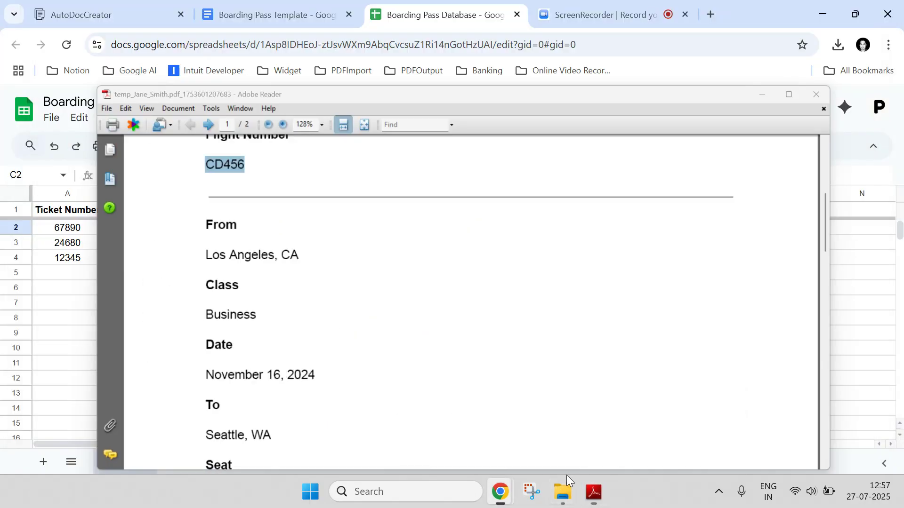
pyautogui.click(306, 231)
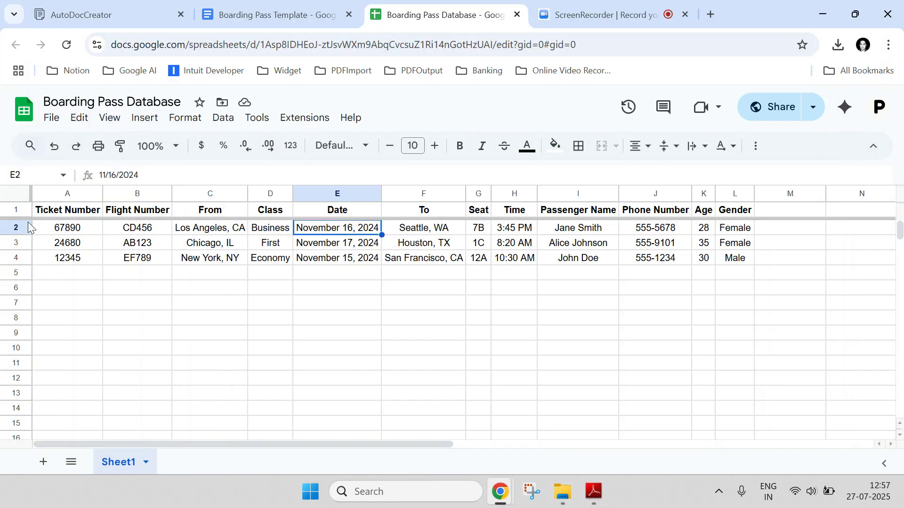
pyautogui.moveTo(37, 227); pyautogui.dragTo(742, 229)
pyautogui.click(302, 14)
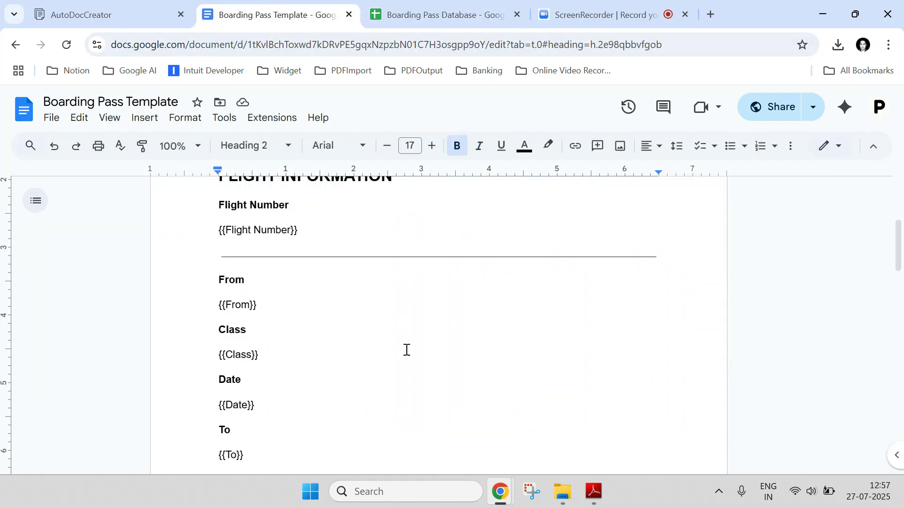
# Open the first remaining passenger's boarding-pass PDF in Adobe Reader and scroll through its pages.
pyautogui.click(562, 492)
pyautogui.click(231, 139)
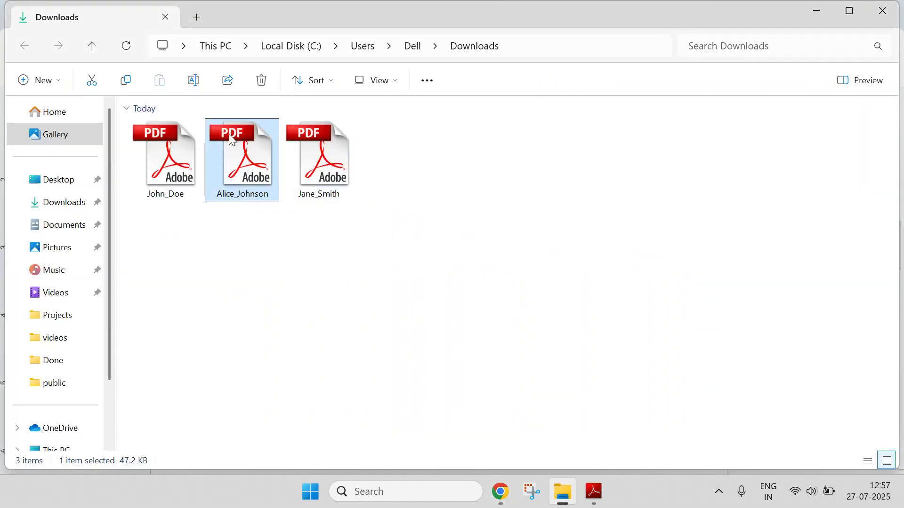
pyautogui.doubleClick(231, 139)
pyautogui.scroll(-15, 306, 285)
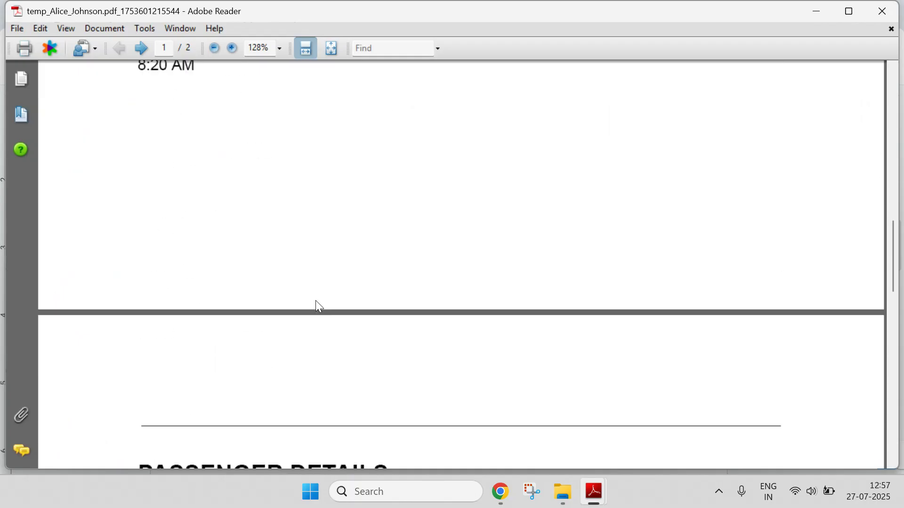
pyautogui.scroll(-10, 318, 308)
# Open and review the other passenger's boarding-pass PDF, then go back to the Boarding Pass Template document.
pyautogui.click(563, 492)
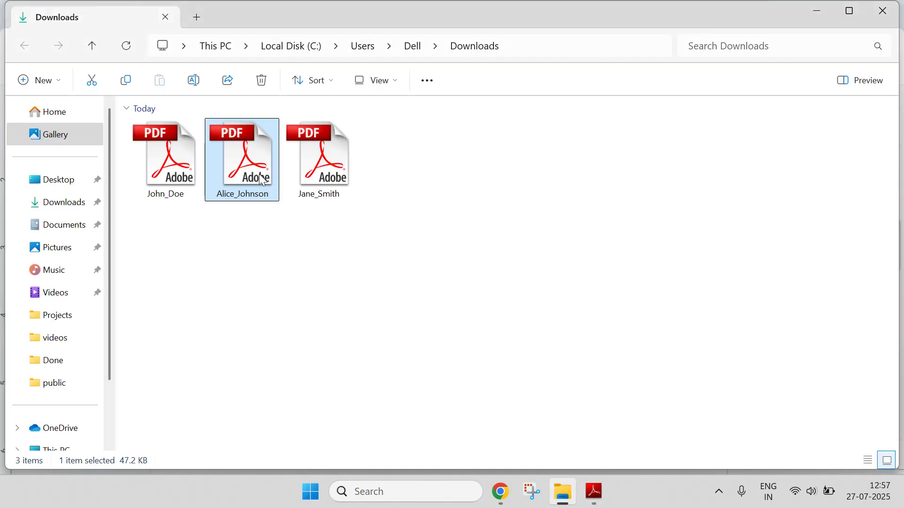
pyautogui.doubleClick(165, 156)
pyautogui.scroll(-5, 233, 259)
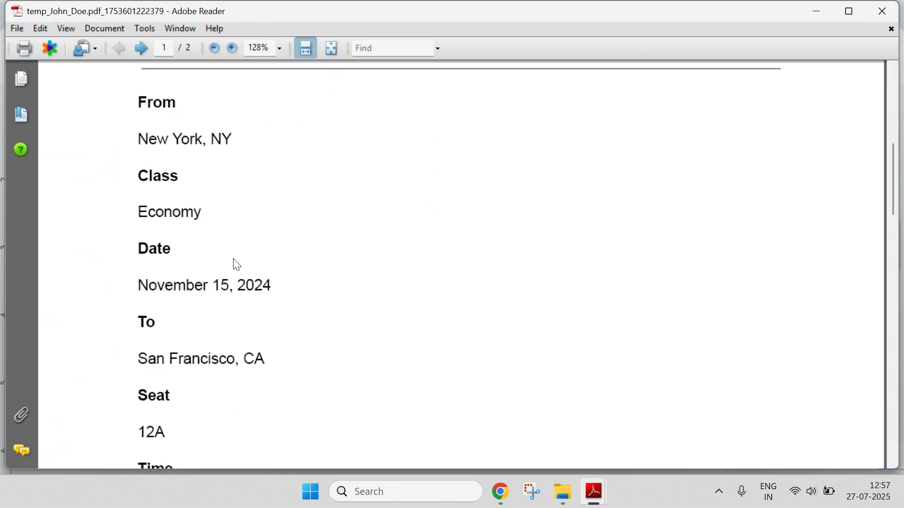
pyautogui.scroll(-12, 236, 265)
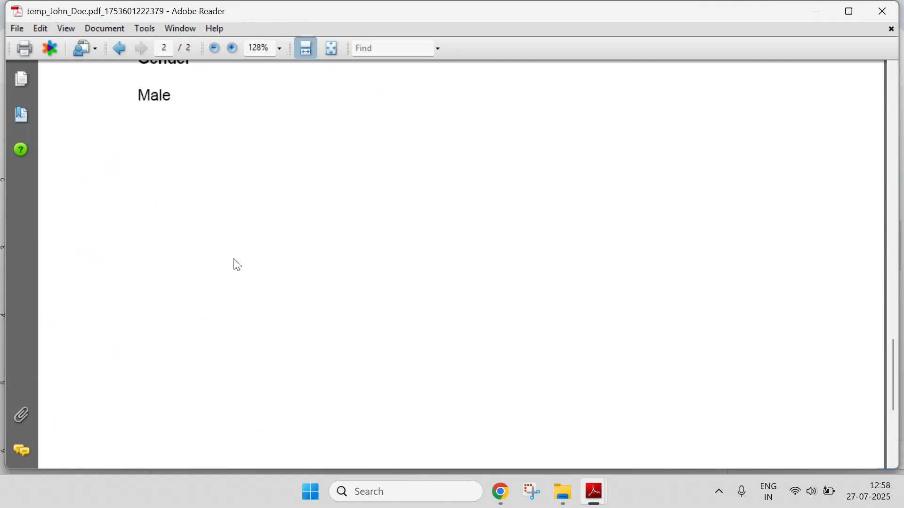
pyautogui.scroll(3, 237, 265)
pyautogui.moveTo(500, 492)
pyautogui.click(431, 405)
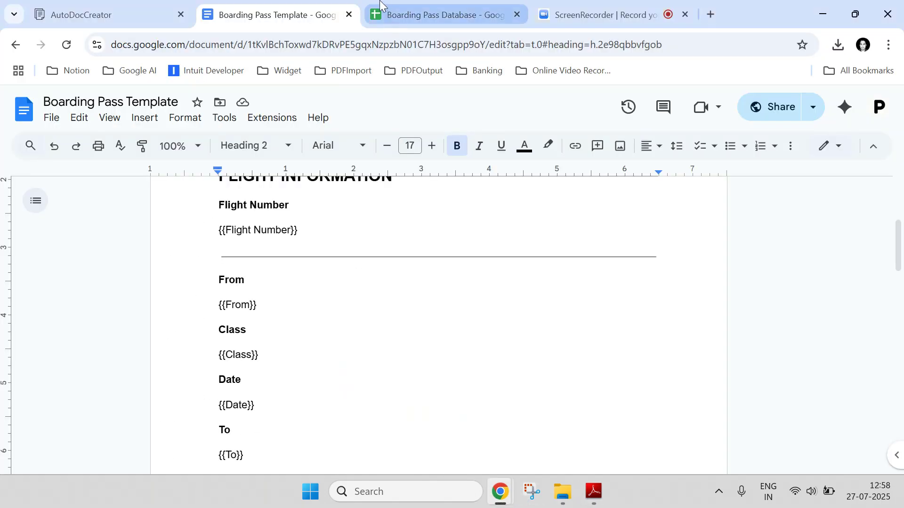
# Select the 'Flight Number' placeholder text, then find its matching header B1 in the Boarding Pass Database sheet.
pyautogui.moveTo(291, 231); pyautogui.dragTo(226, 230)
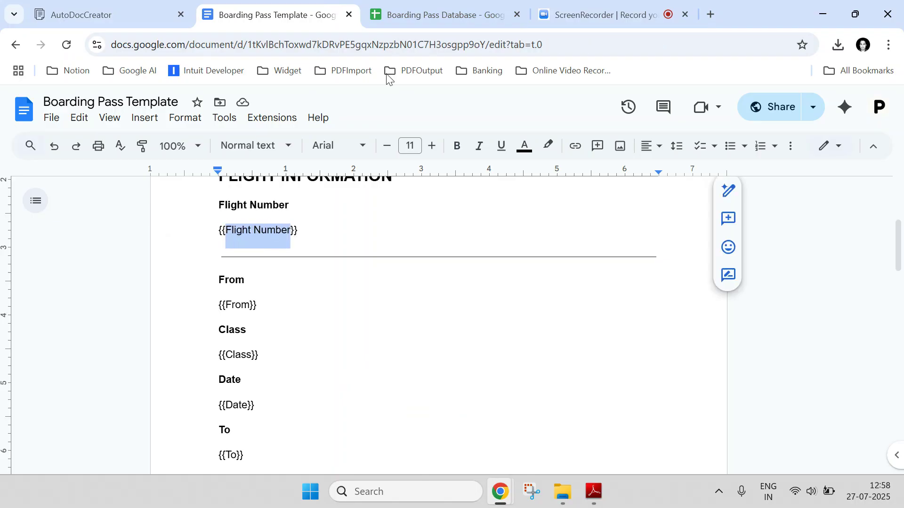
pyautogui.click(411, 18)
pyautogui.click(90, 214)
pyautogui.click(136, 212)
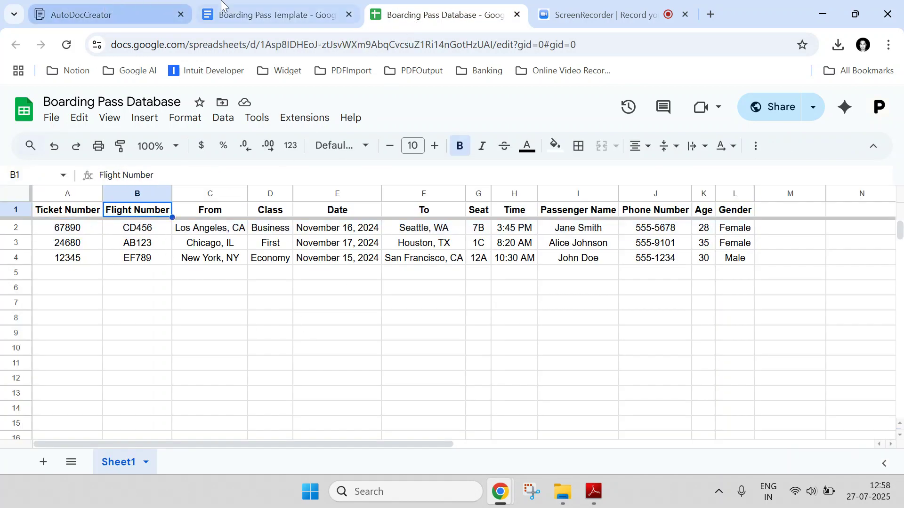
# Sign out through the P avatar menu, then reveal and select the contact email address on the landing page.
pyautogui.click(80, 4)
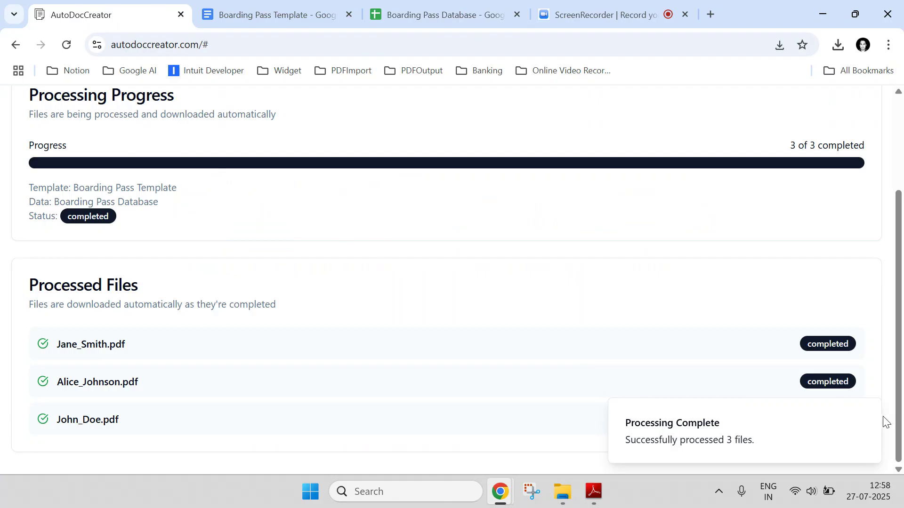
pyautogui.scroll(3, 900, 137)
pyautogui.click(872, 109)
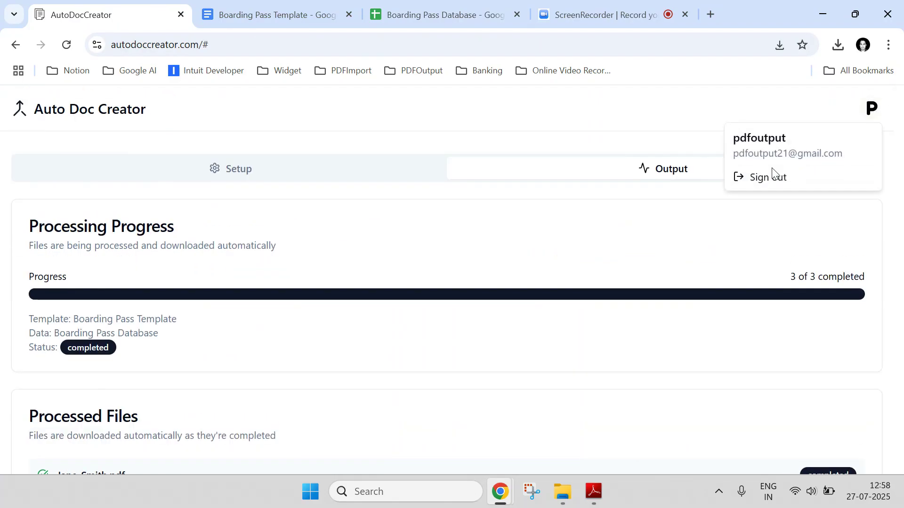
pyautogui.click(769, 177)
pyautogui.click(476, 365)
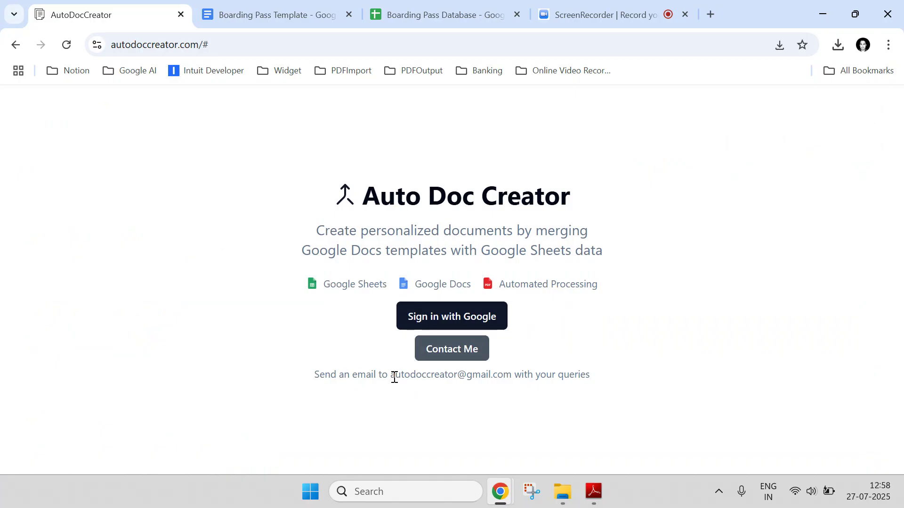
pyautogui.moveTo(394, 375); pyautogui.dragTo(510, 372)
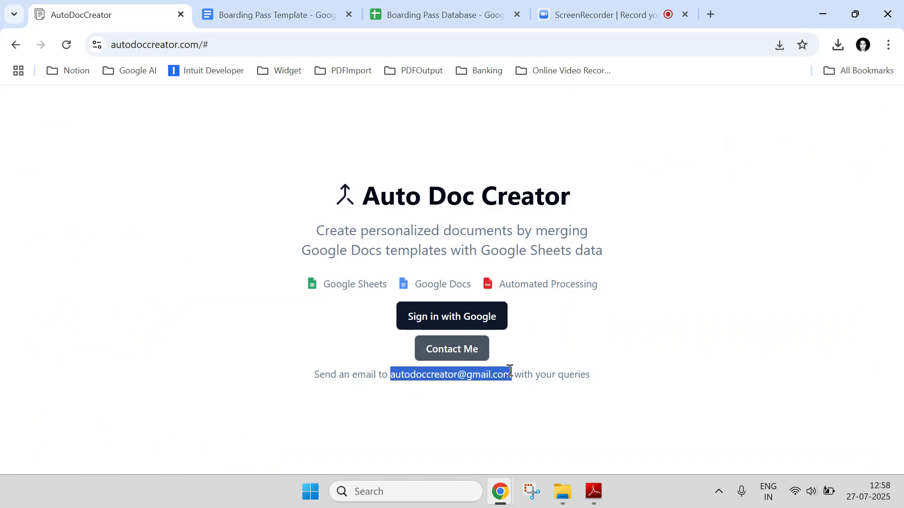